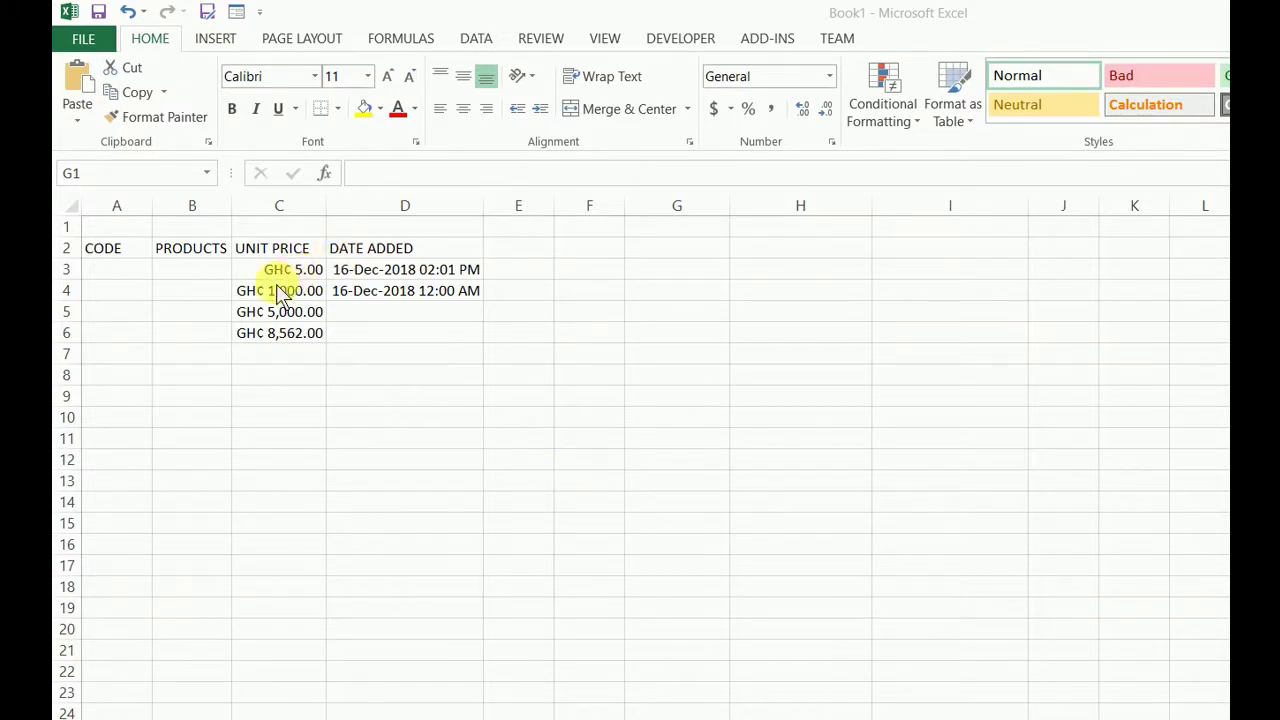
- Inspect the stored values behind the unit prices in C3 to C6
left_click(278, 311)
left_click(274, 332)
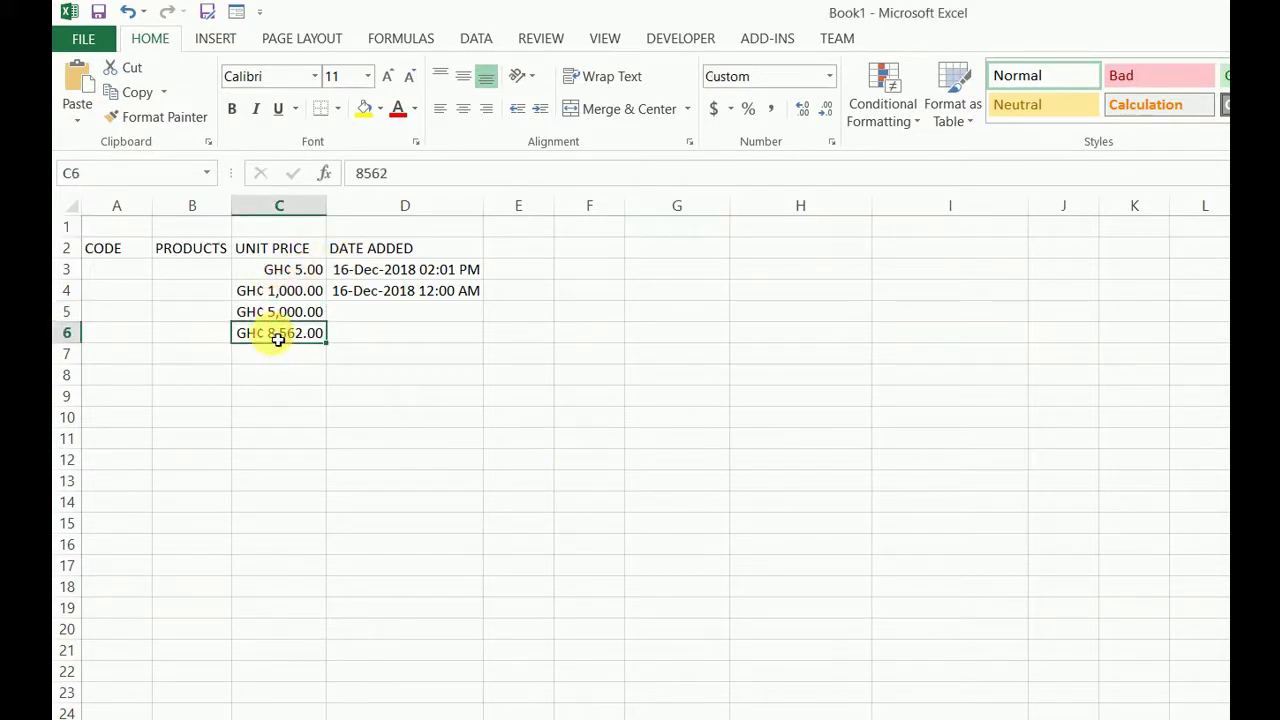
left_click(281, 315)
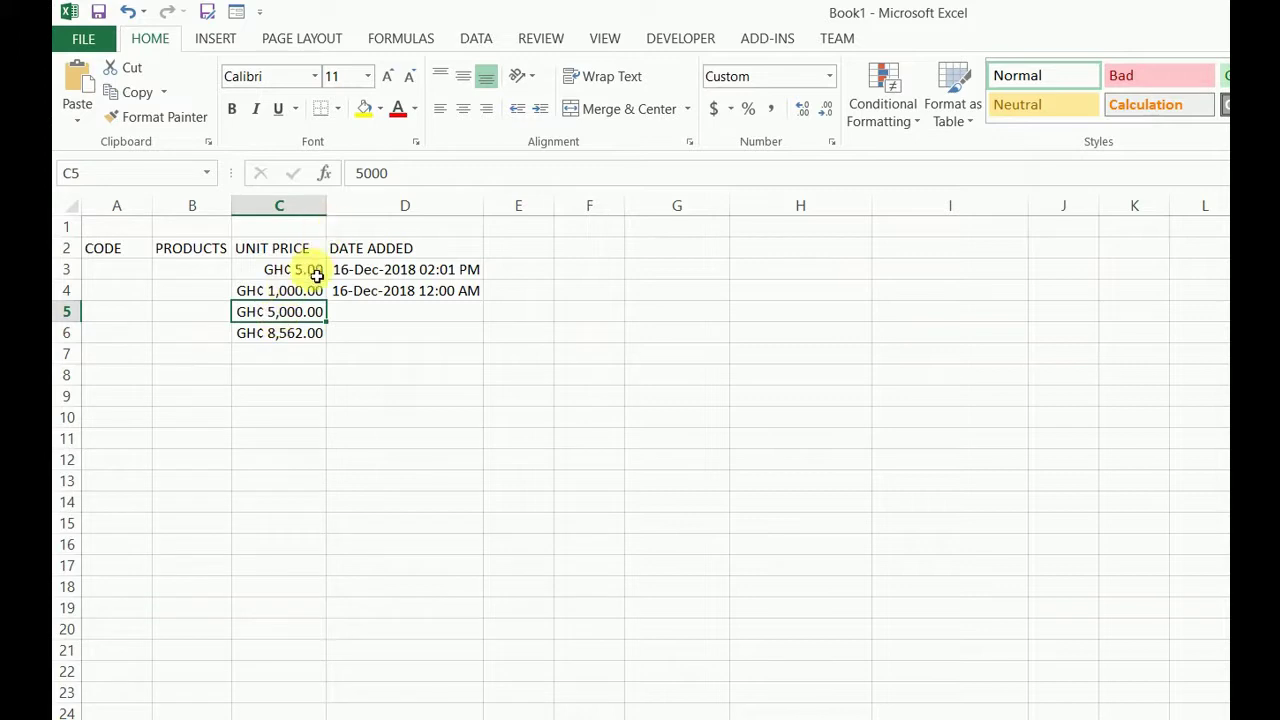
left_click(289, 290)
left_click(290, 269)
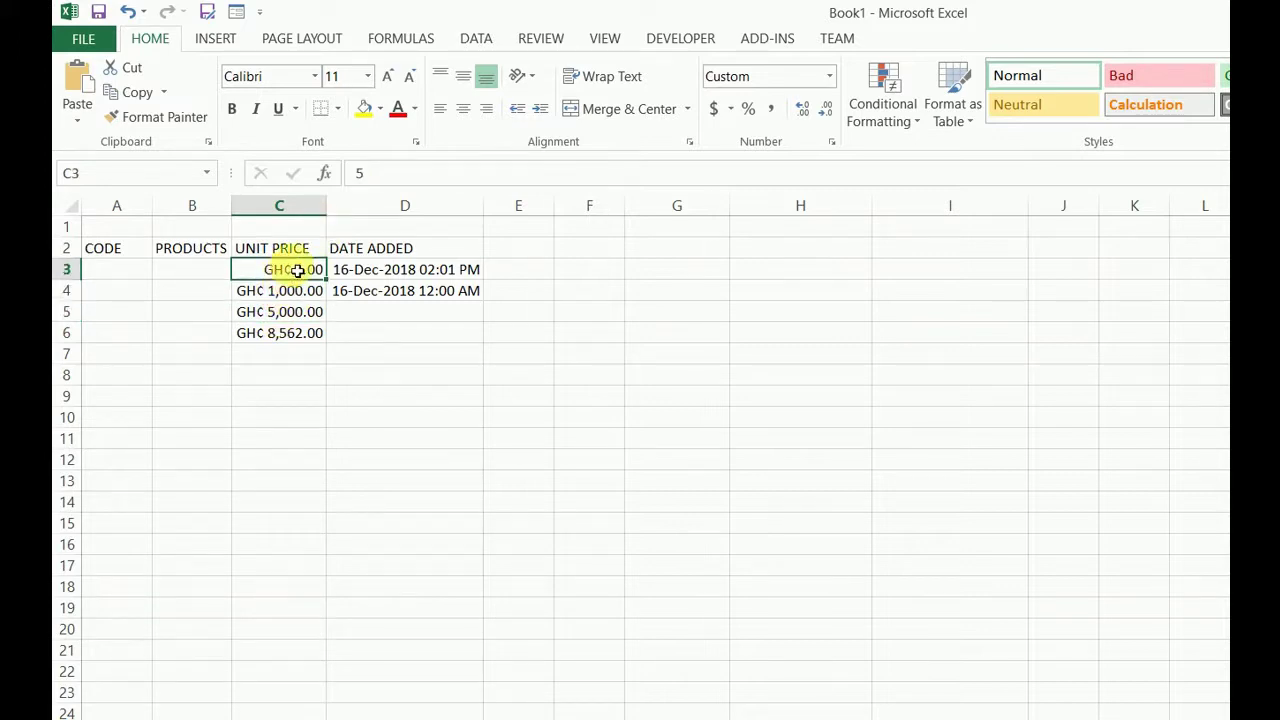
left_click_drag(286, 292, 285, 312)
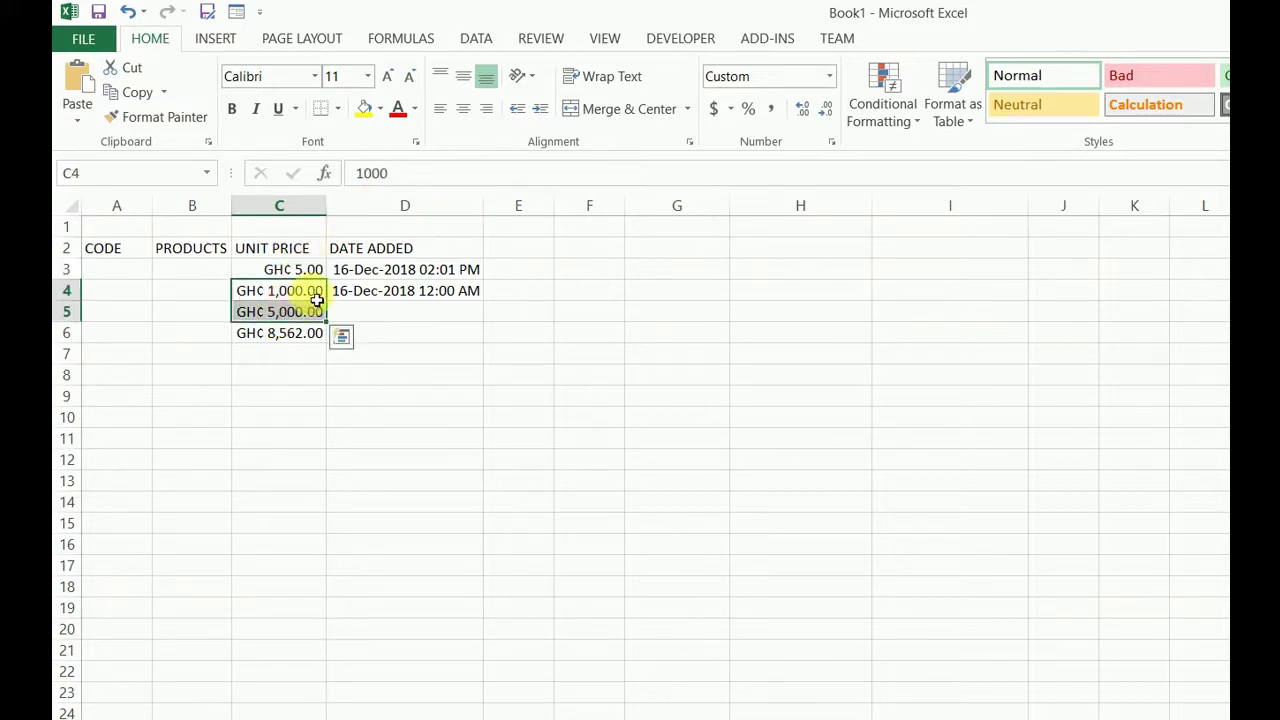
- Show that C3 to C6 hold plain numbers such as 5000, 8562 and 1000
left_click(298, 272)
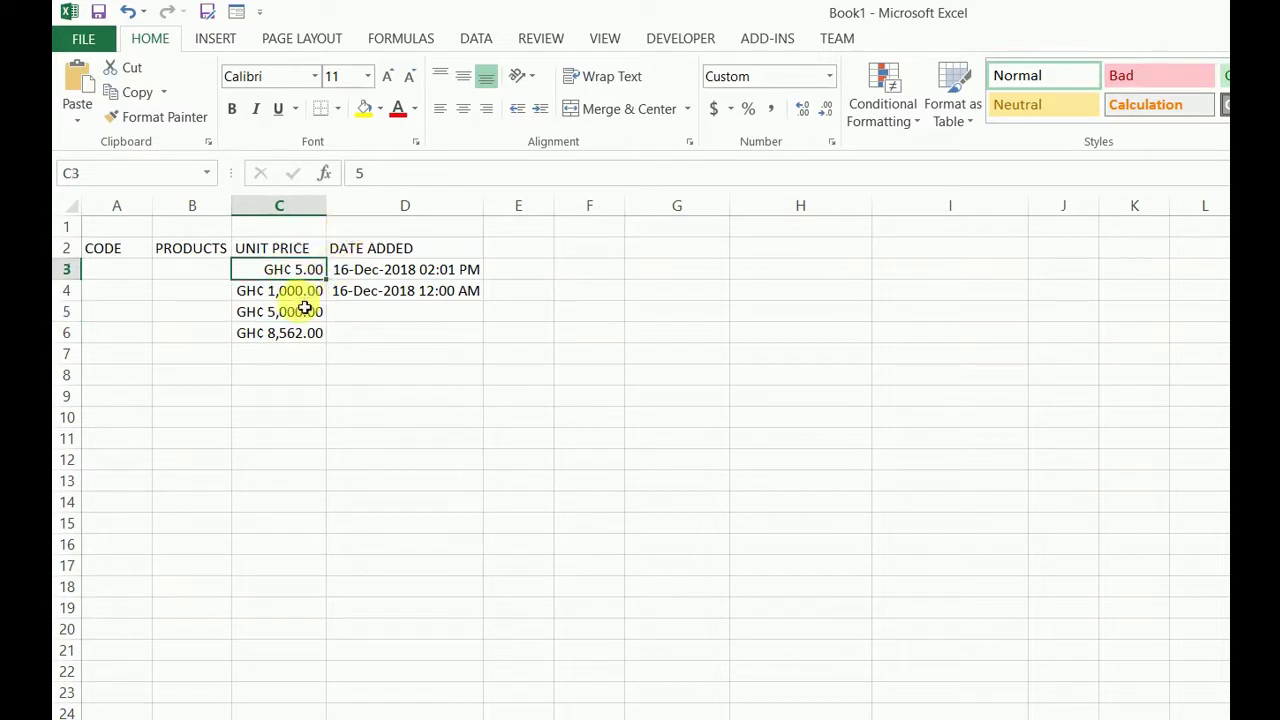
left_click(300, 311)
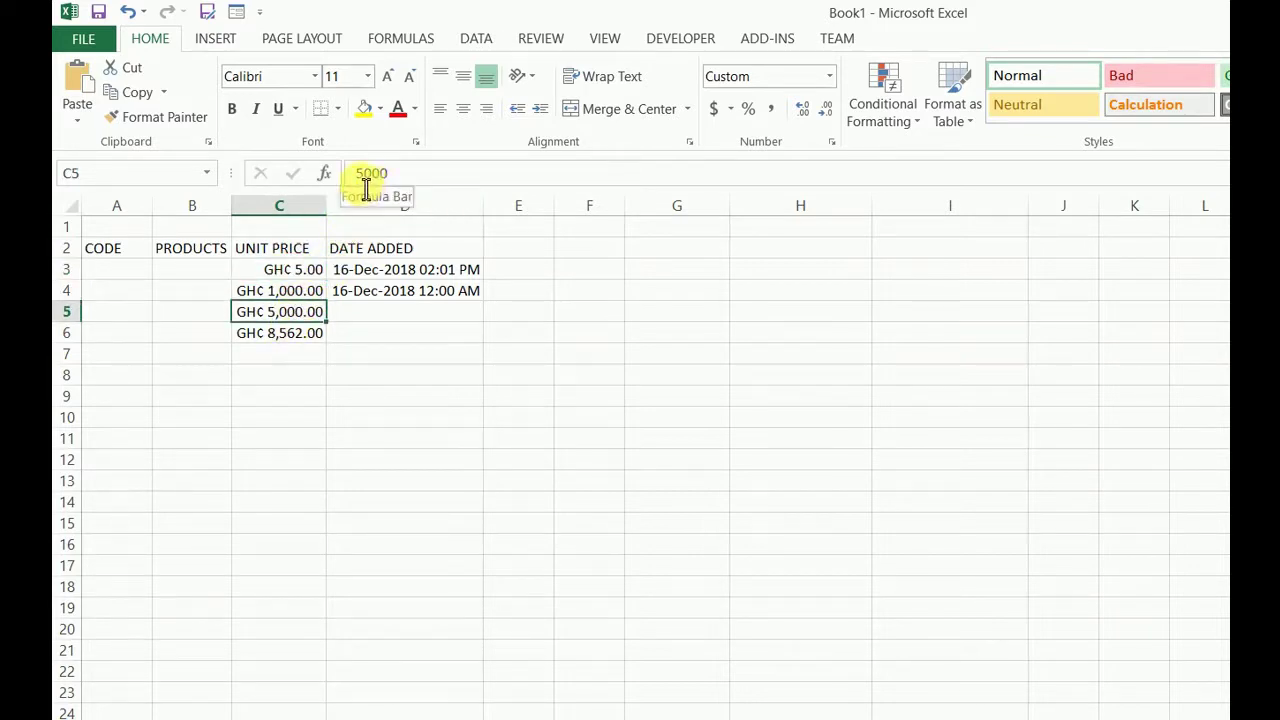
left_click(287, 340)
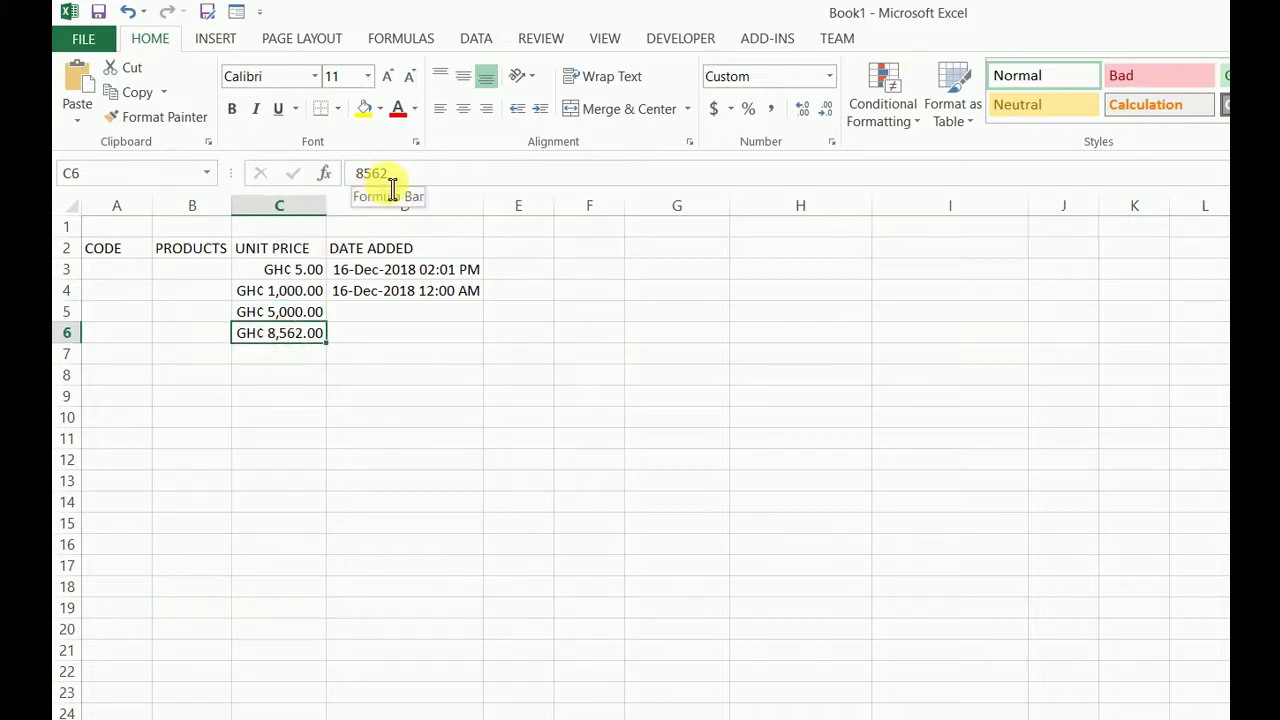
left_click(276, 358)
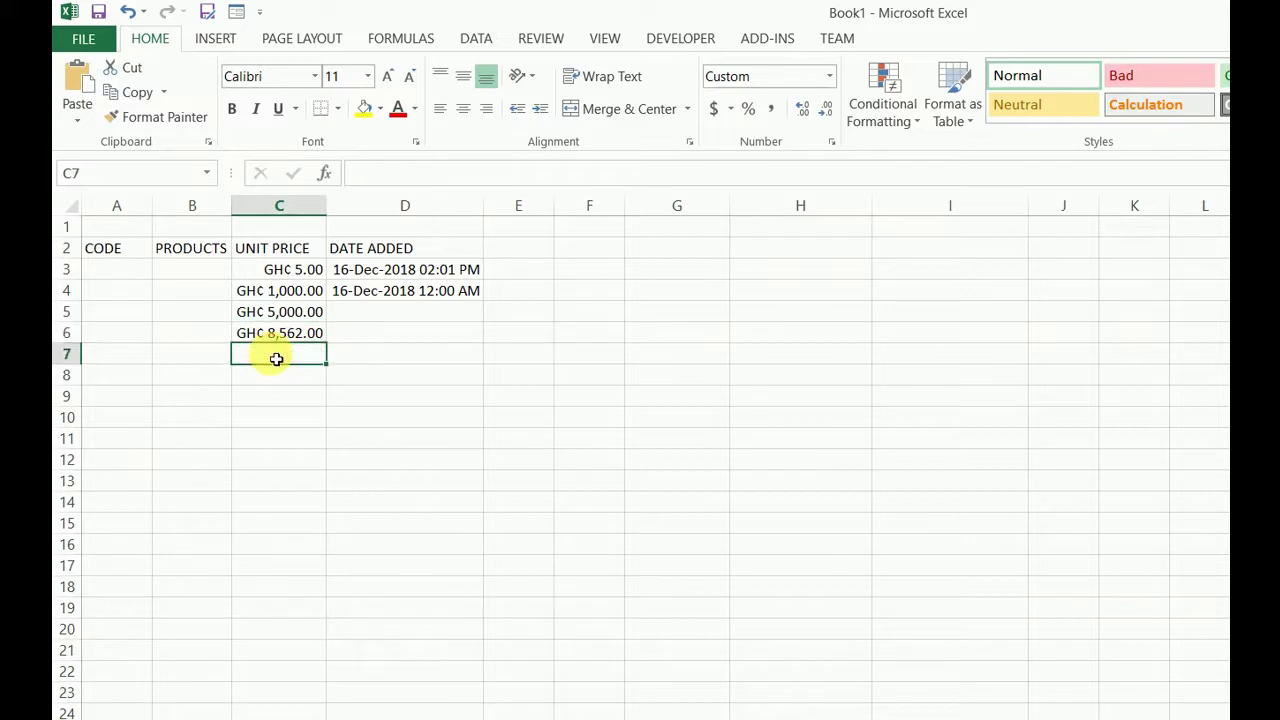
left_click(286, 290)
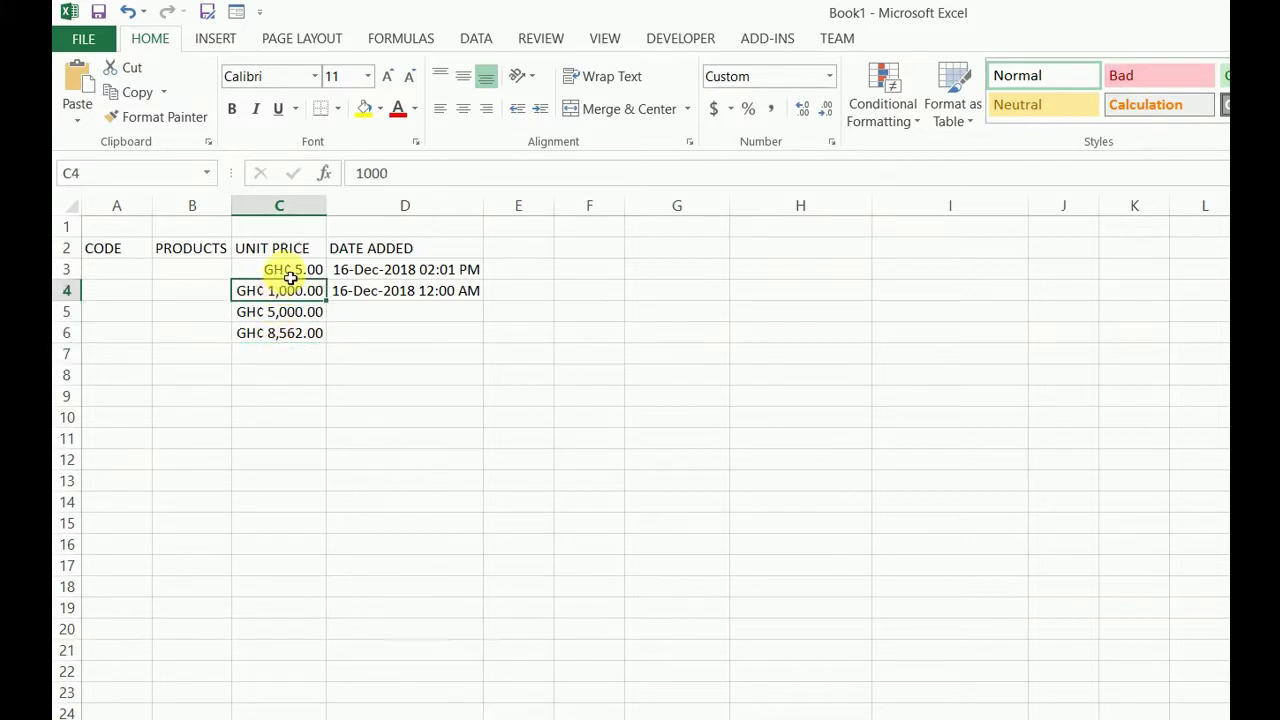
left_click(288, 273)
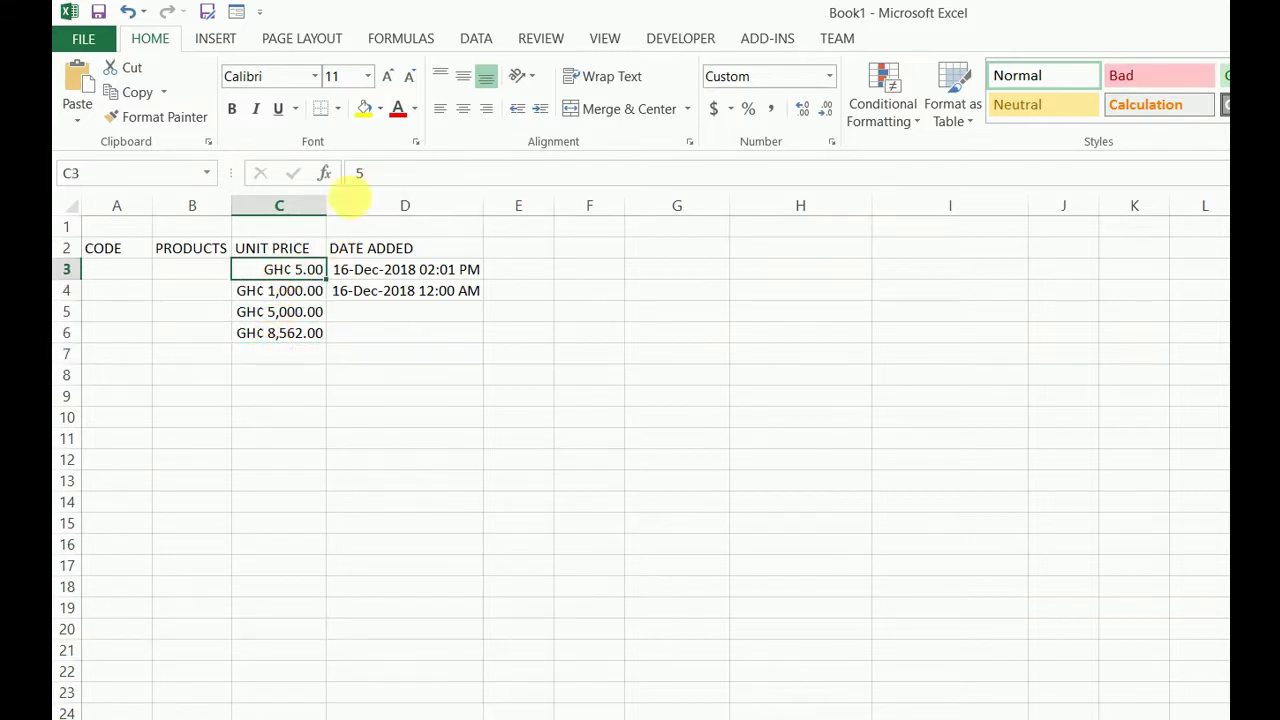
left_click(278, 290)
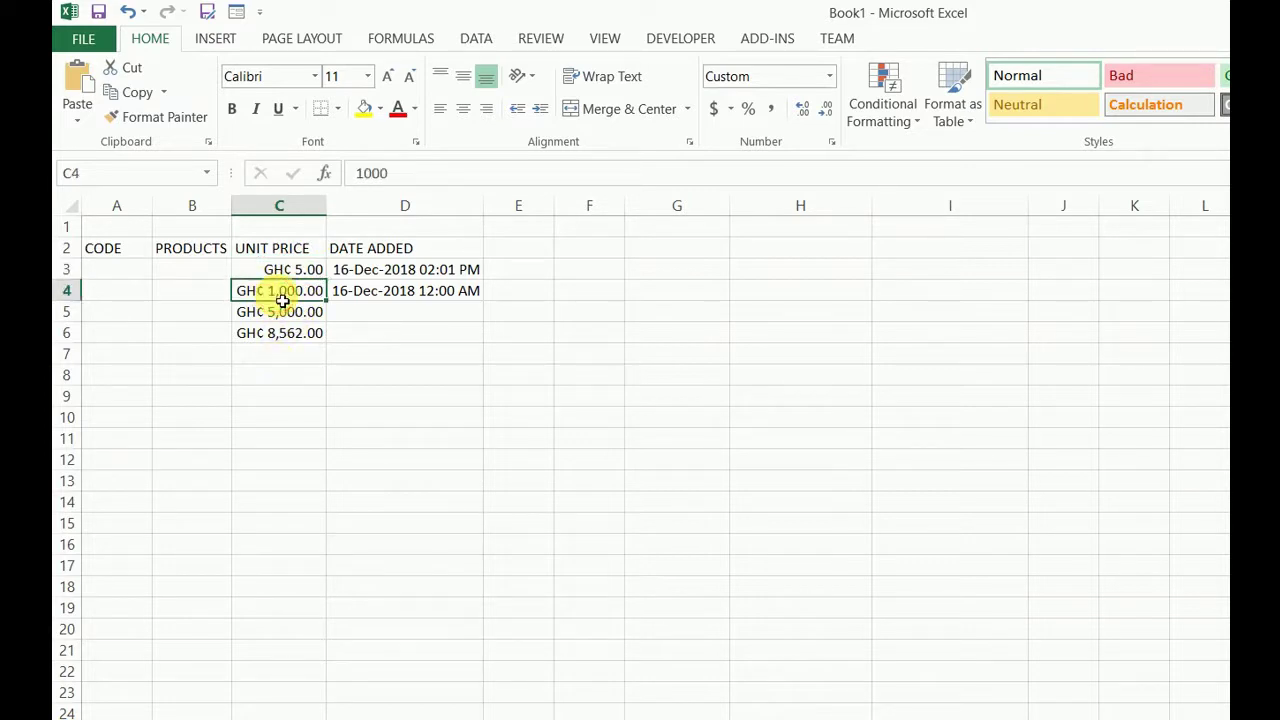
- Enter 4800 in C7 so it displays as GH¢ 4,800.00
left_click(273, 362)
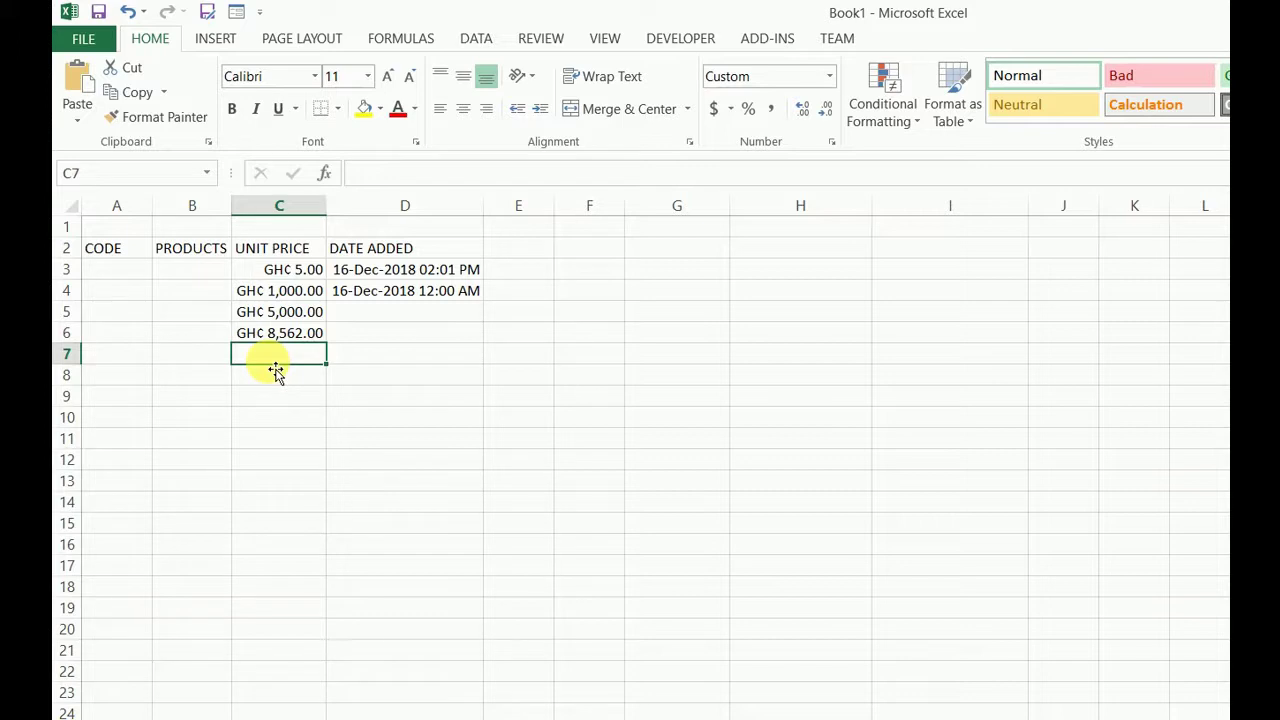
type("4")
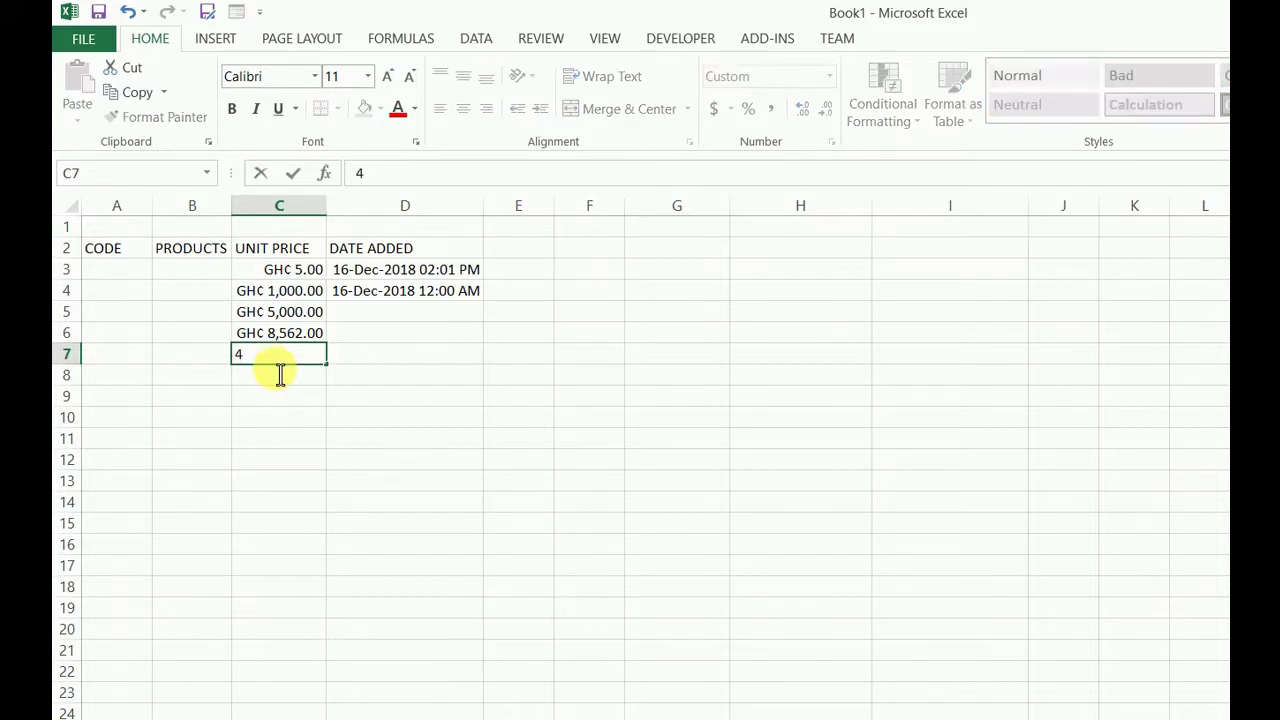
type("800")
key("Tab")
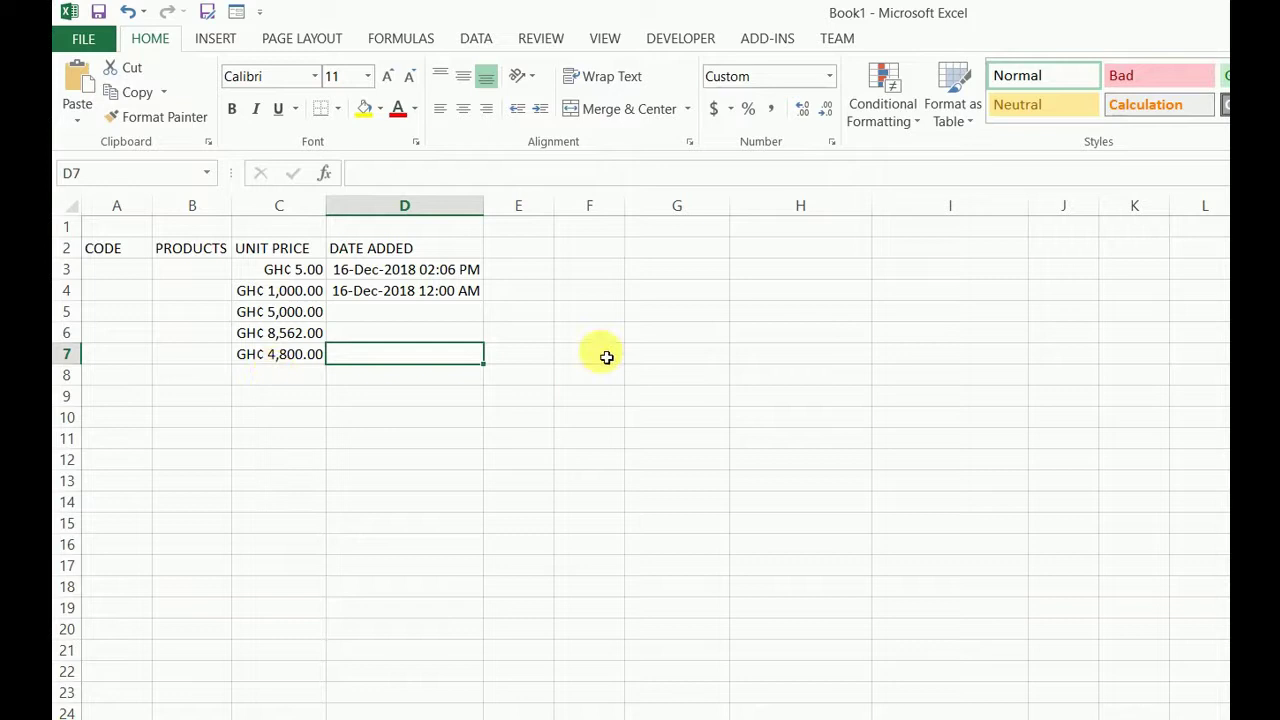
left_click(652, 257)
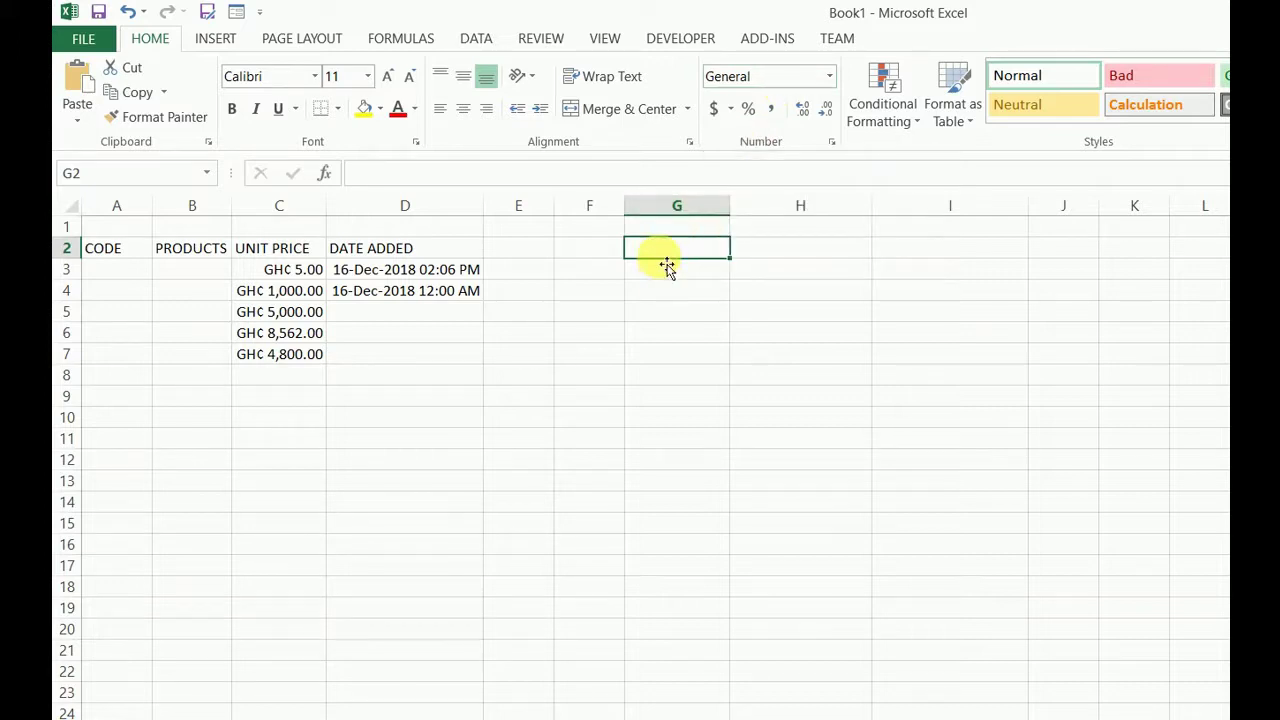
- Enter 2 in G2, which stays plain, and 2 in C8, which shows GH¢ 2.00
type("2")
key("Tab")
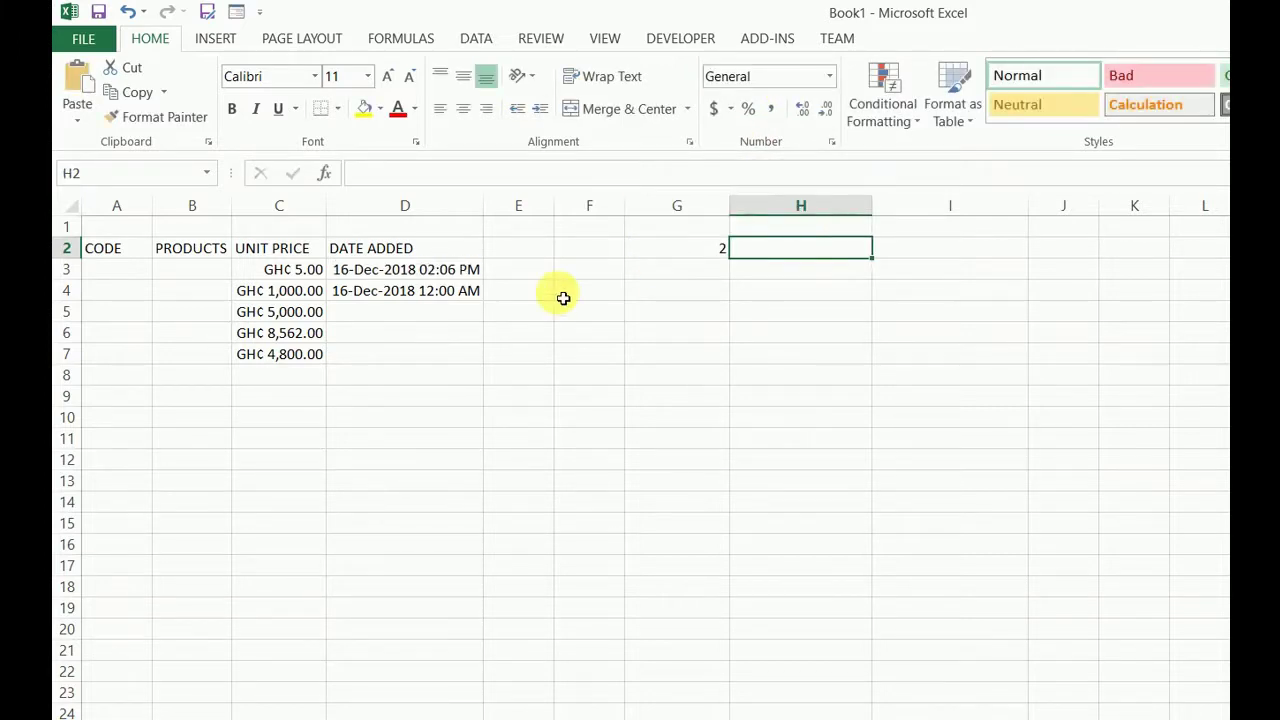
left_click(266, 381)
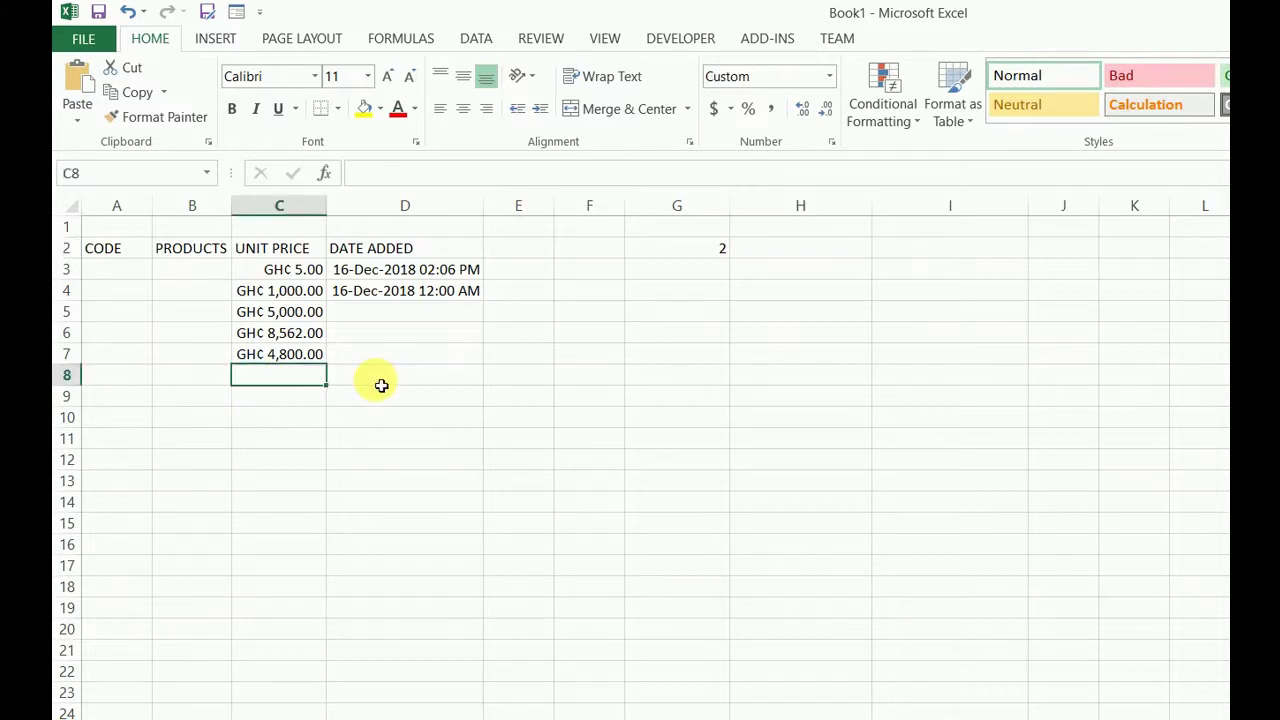
type("2")
key("Tab")
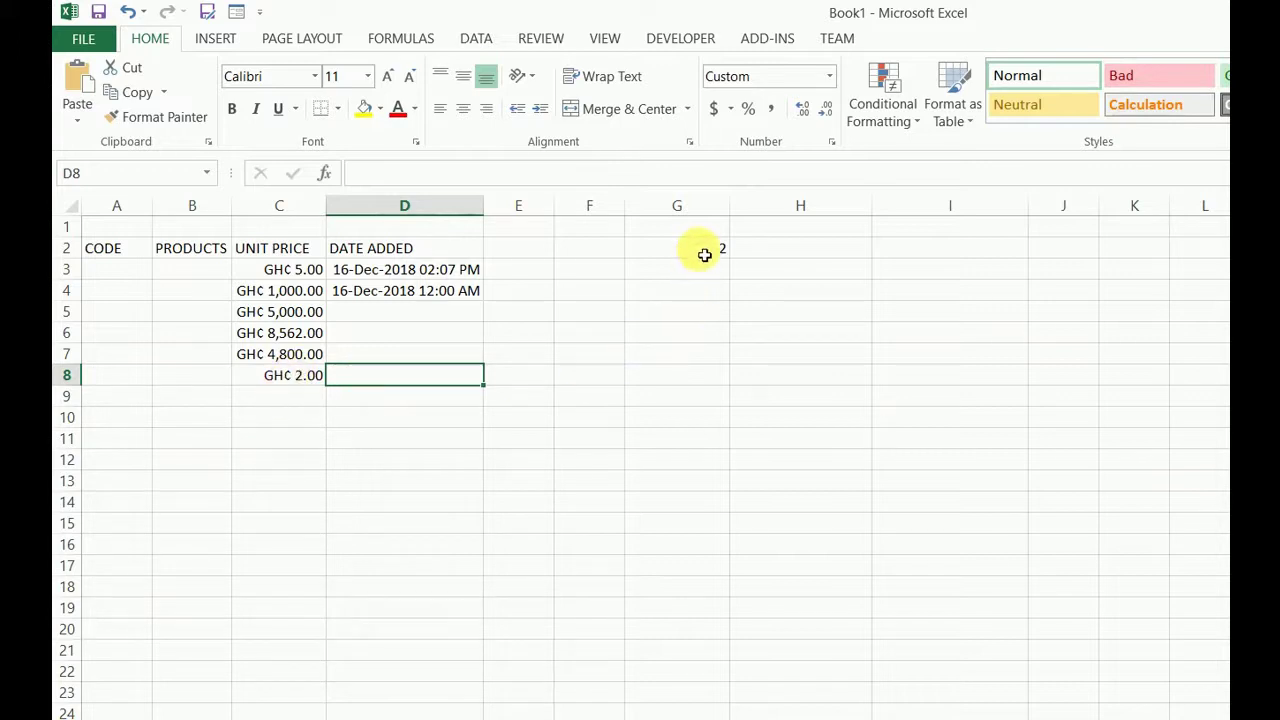
left_click(703, 252)
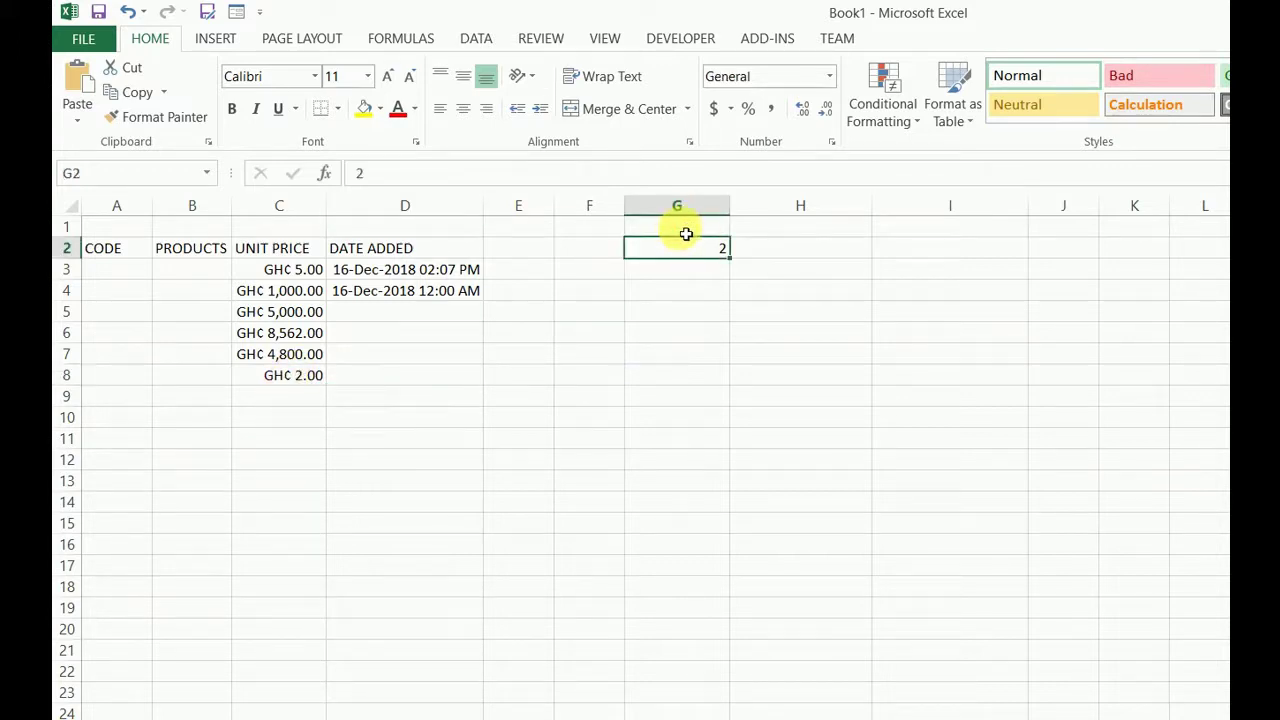
- Select cells G1 through G10, after first dragging over only G1:G6
left_click_drag(686, 230, 688, 347)
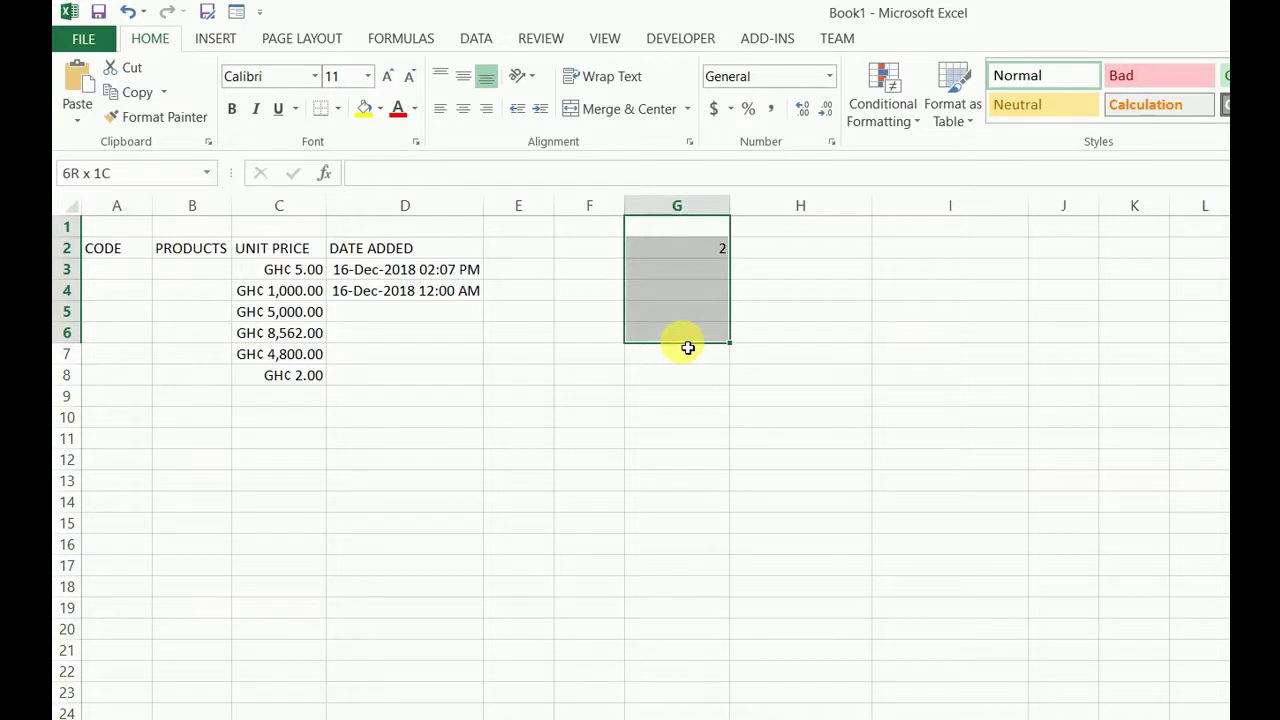
left_click(697, 396)
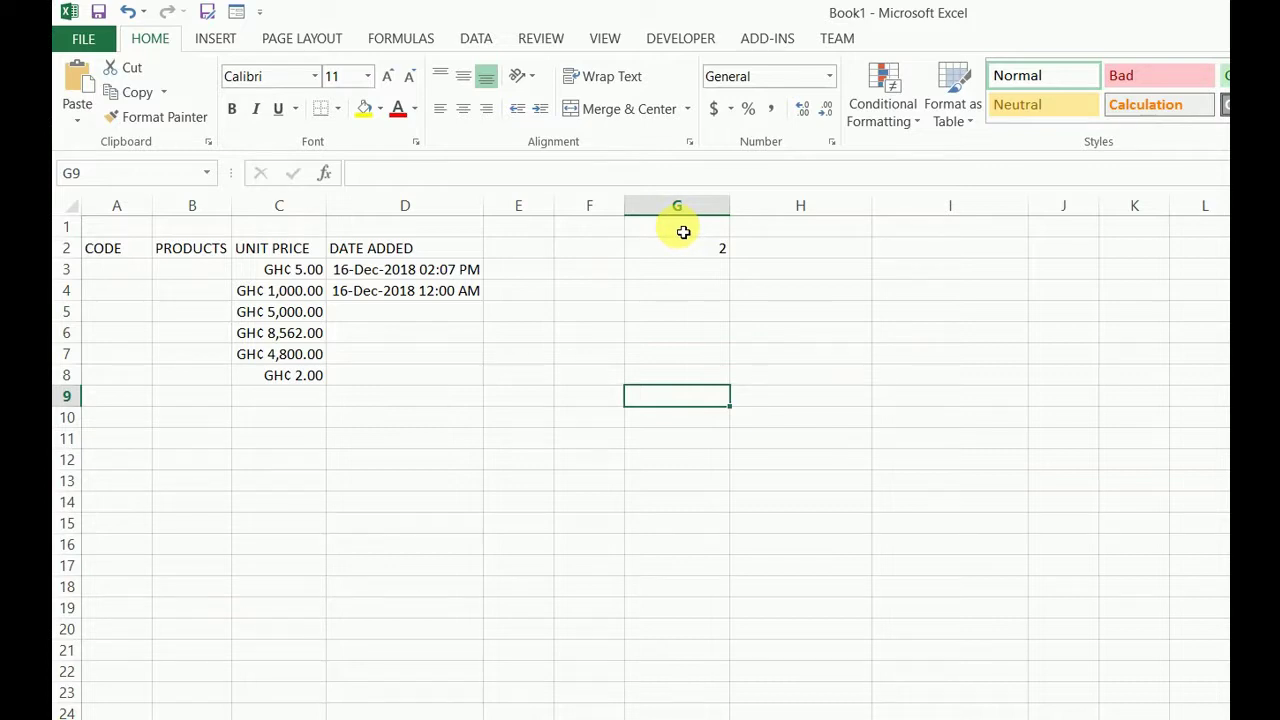
left_click_drag(683, 232, 651, 426)
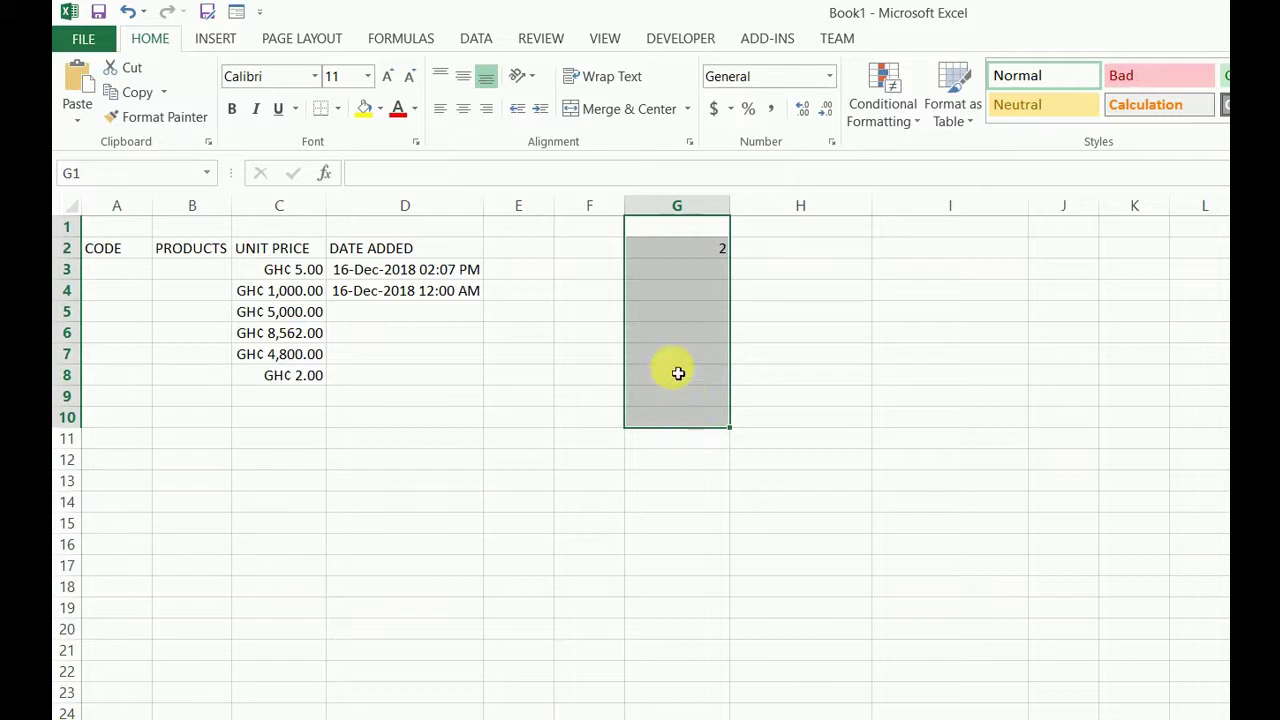
- Open Format Cells for G1:G10 and switch to the Custom number category
right_click(657, 247)
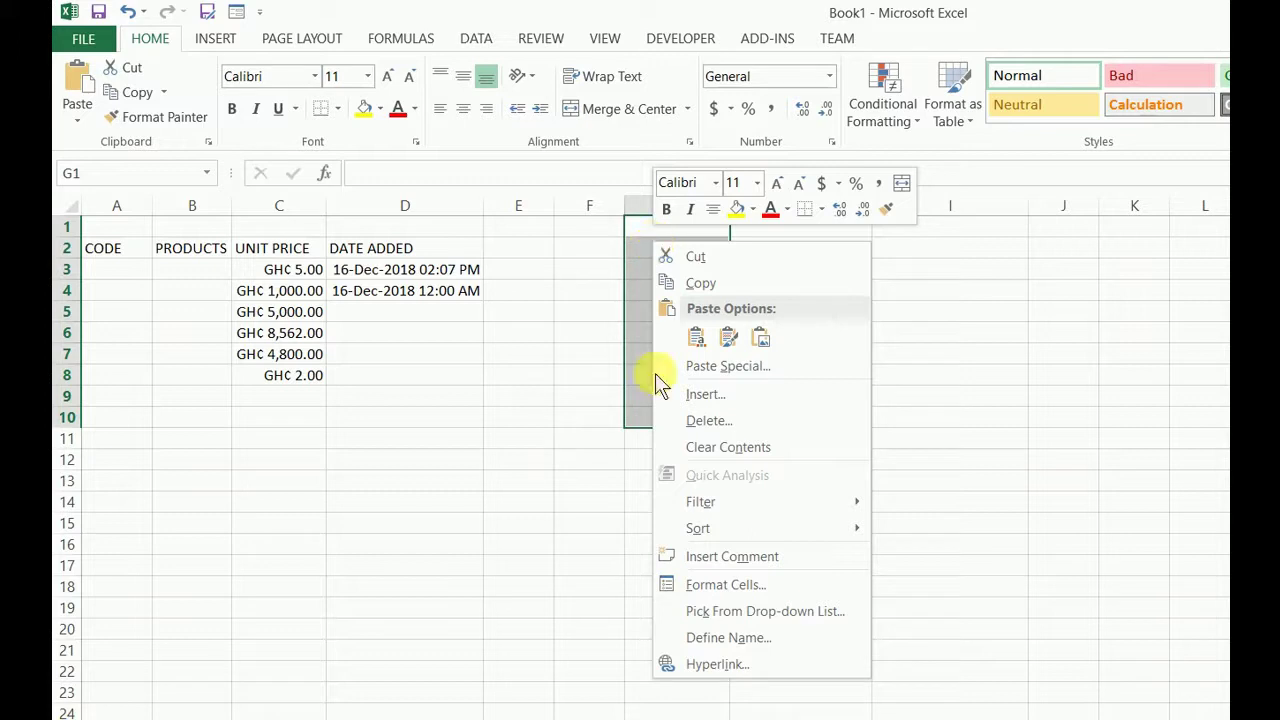
left_click(745, 589)
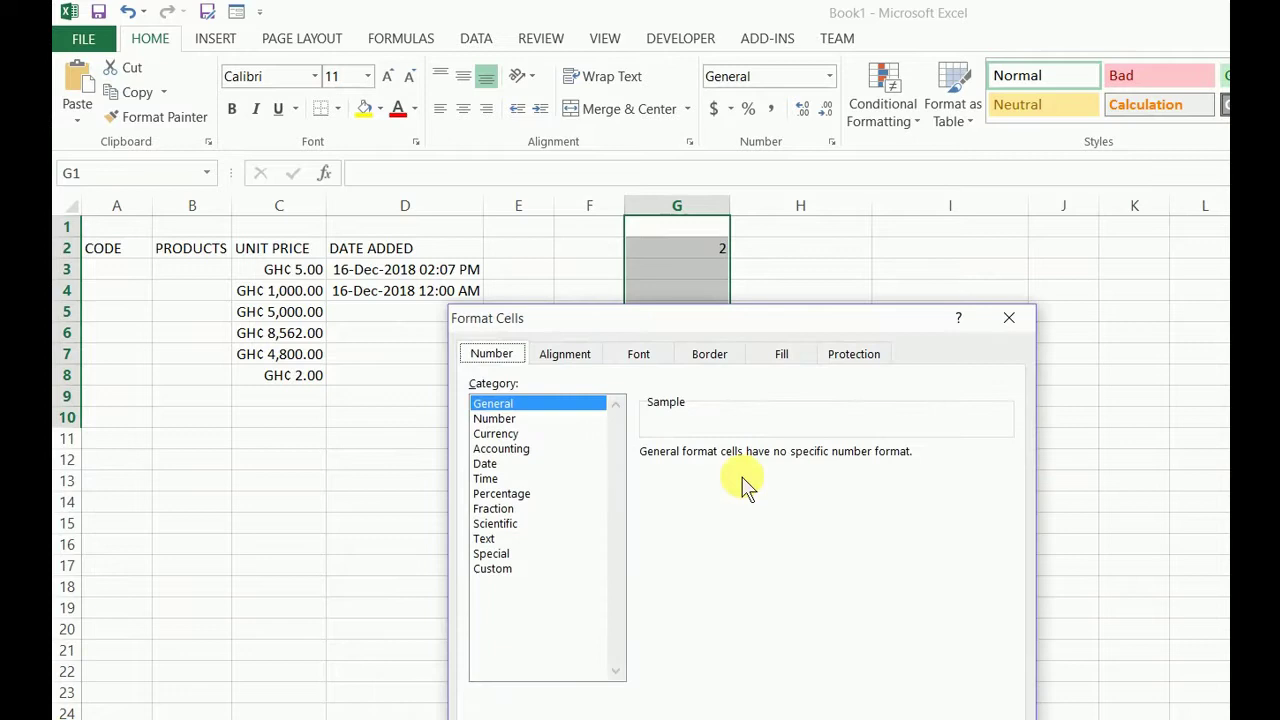
left_click_drag(653, 165, 637, 112)
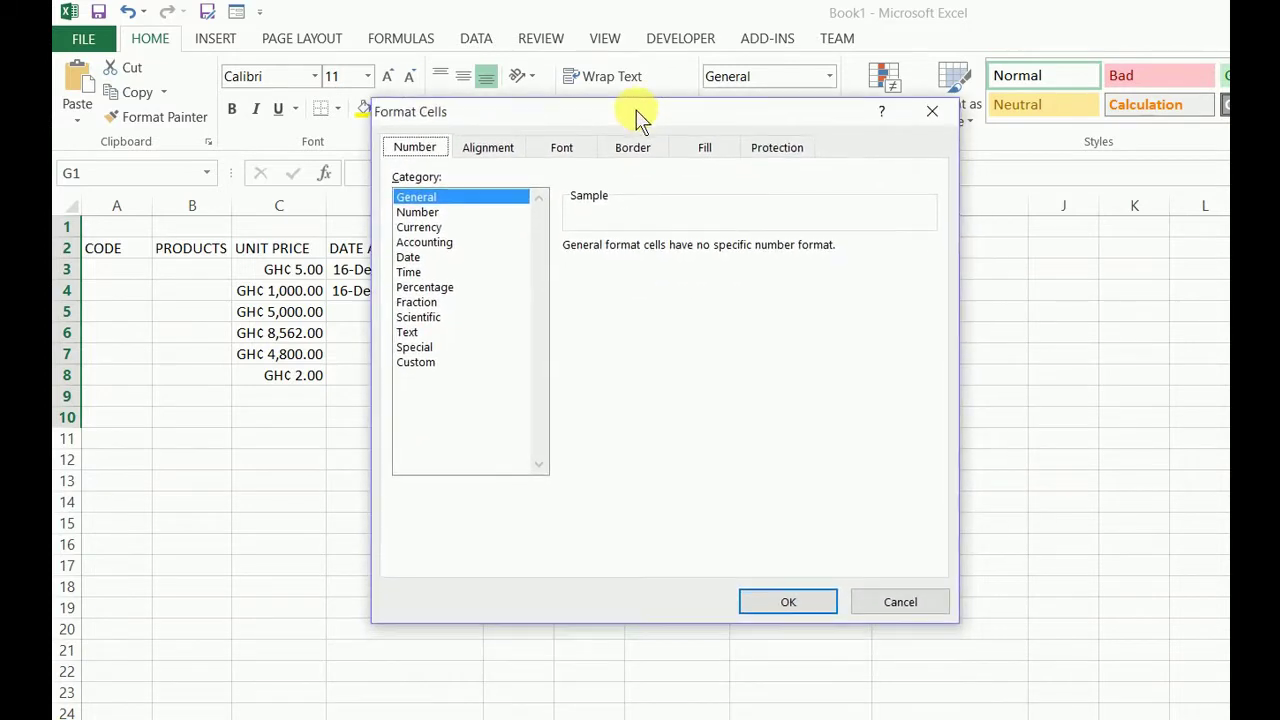
left_click(417, 364)
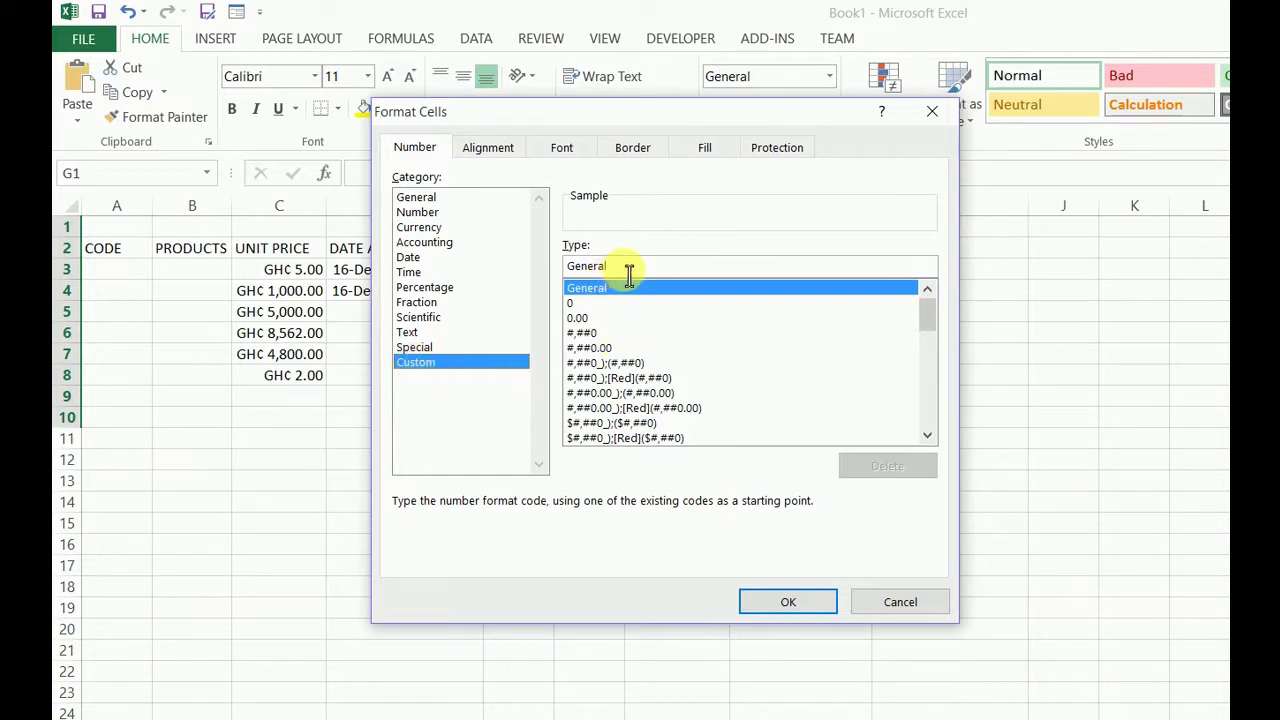
- Replace the General type code with the custom code "GH¢" #,##0.00
left_click_drag(629, 275, 549, 266)
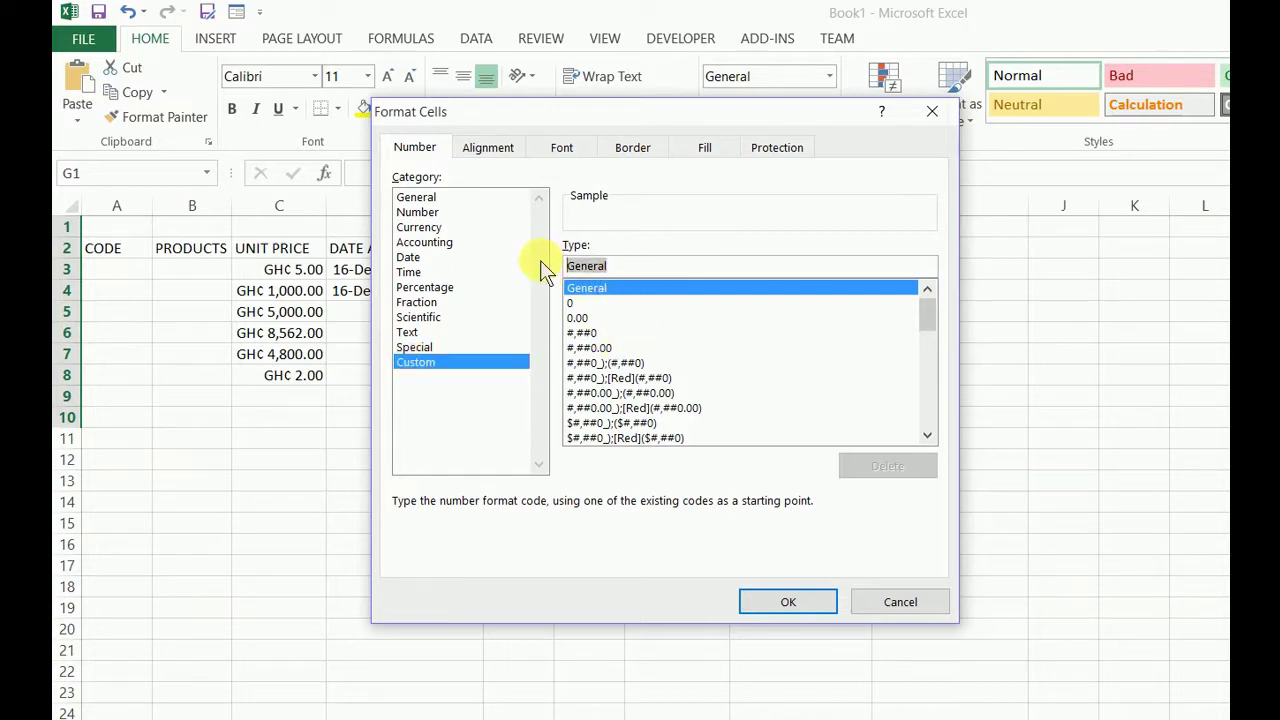
key("BackSpace")
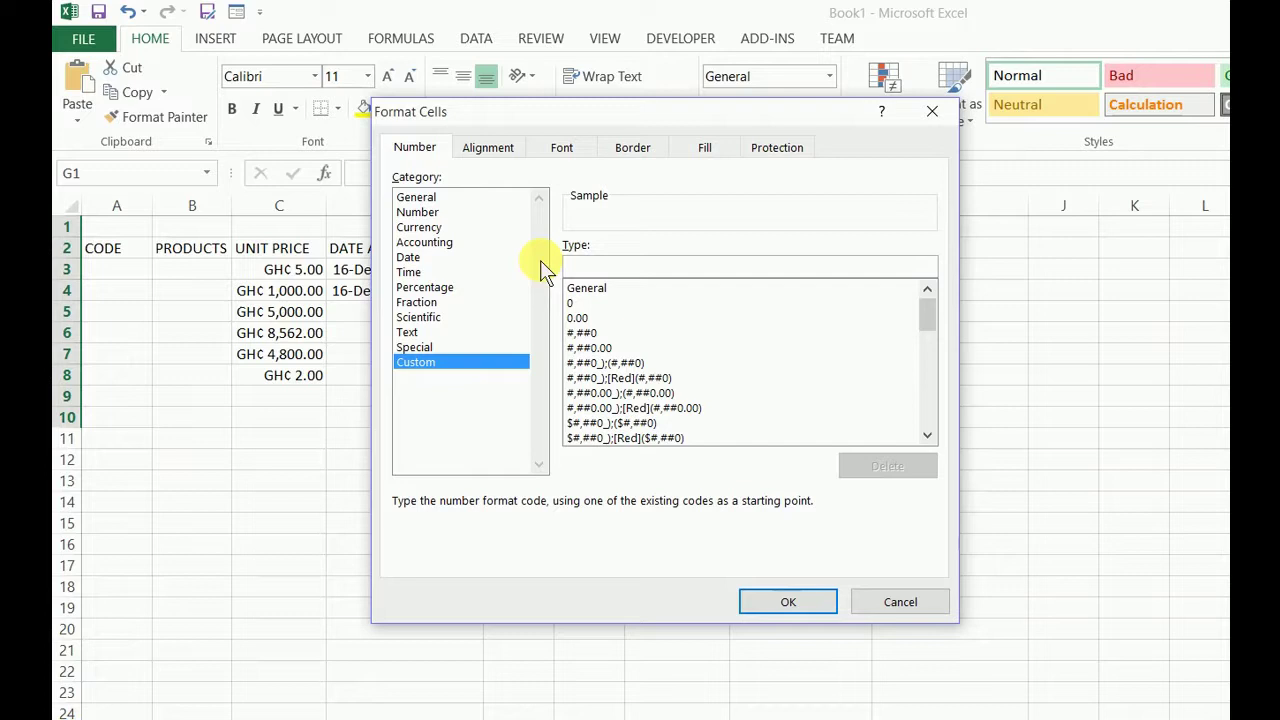
type("\"")
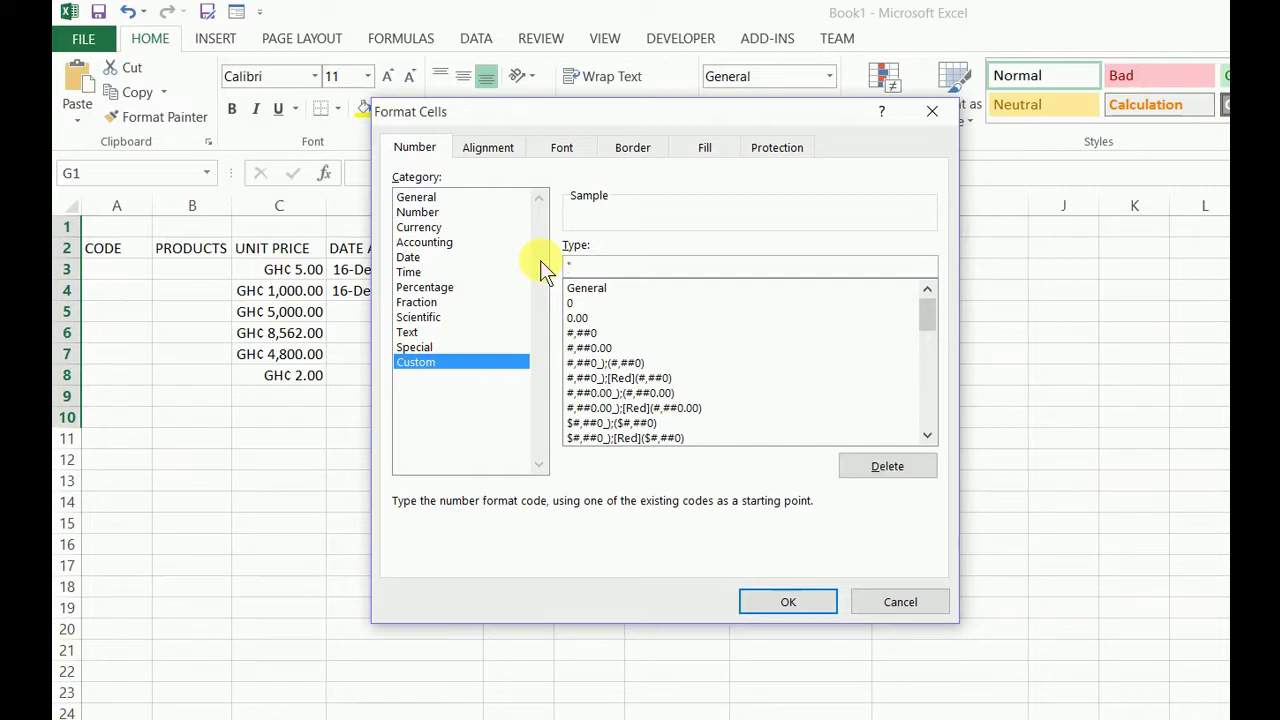
type("GH")
type("¢\" #,##0.00")
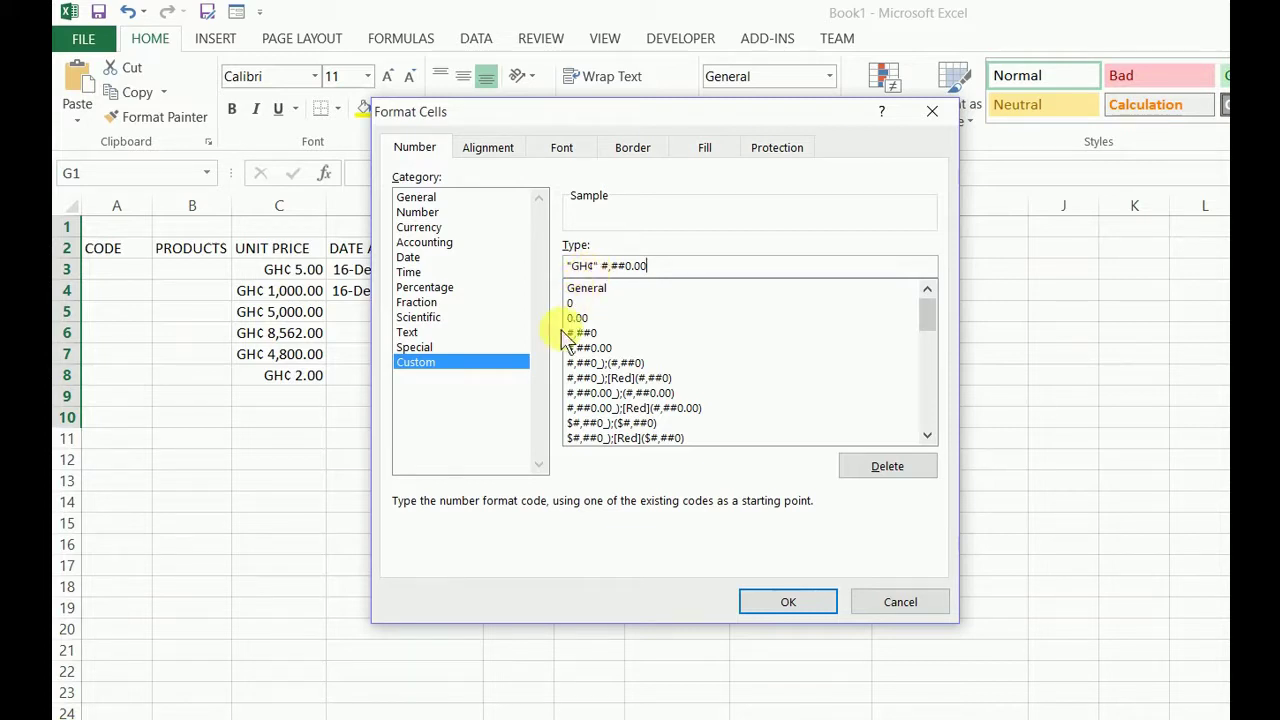
- Edit the custom code so a space, not a comma, follows the GH¢ label
left_click(604, 266)
key("BackSpace")
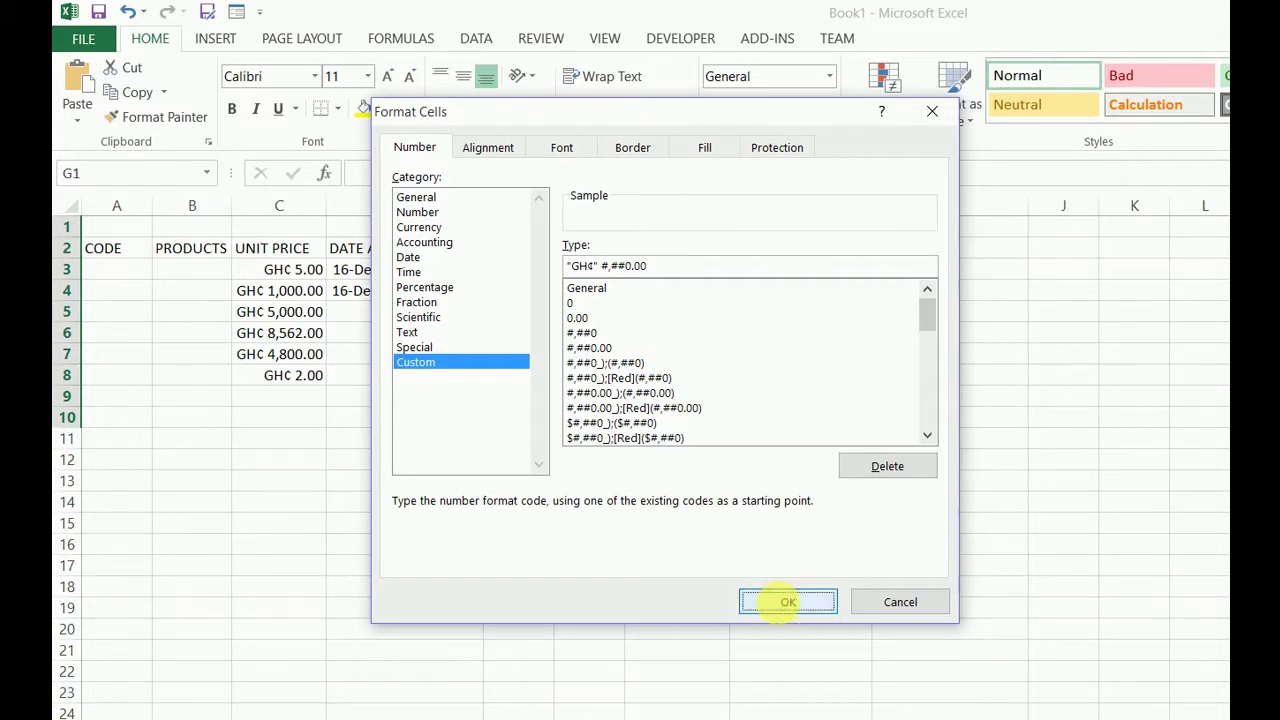
- Apply the GH¢ format and enter 750 in G3, shown as GH¢ 750.00
left_click(786, 602)
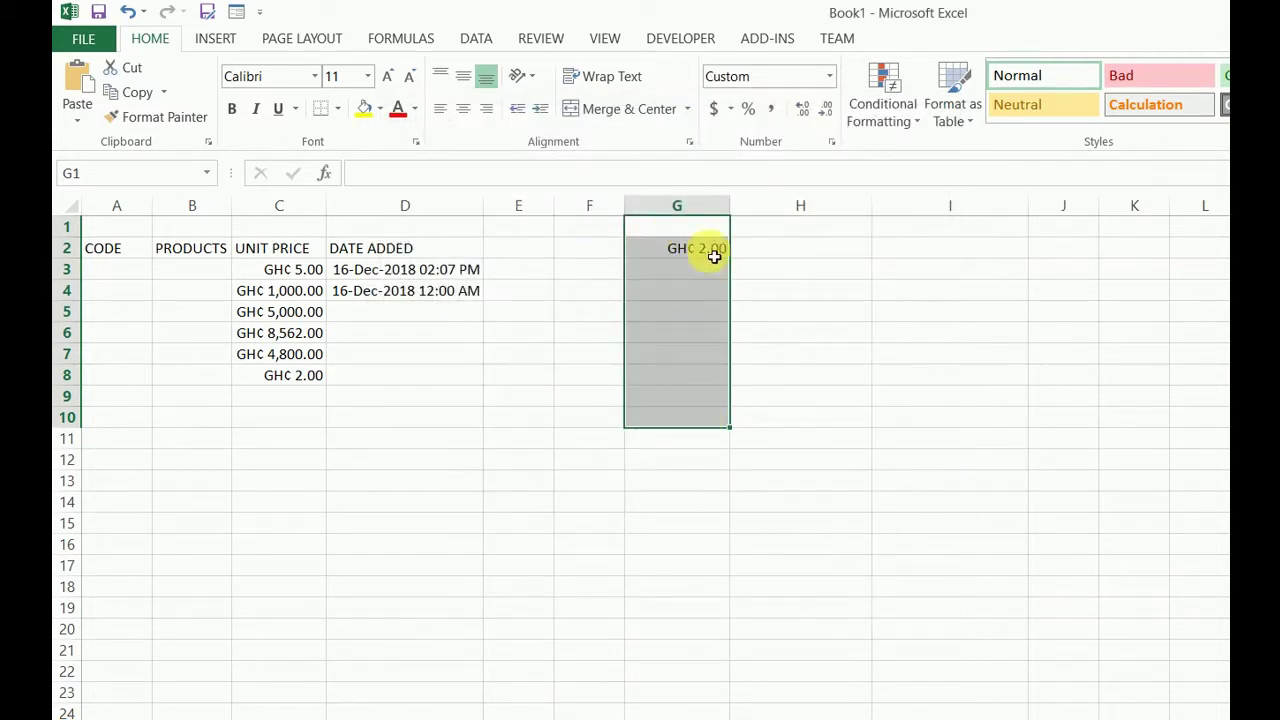
left_click(689, 274)
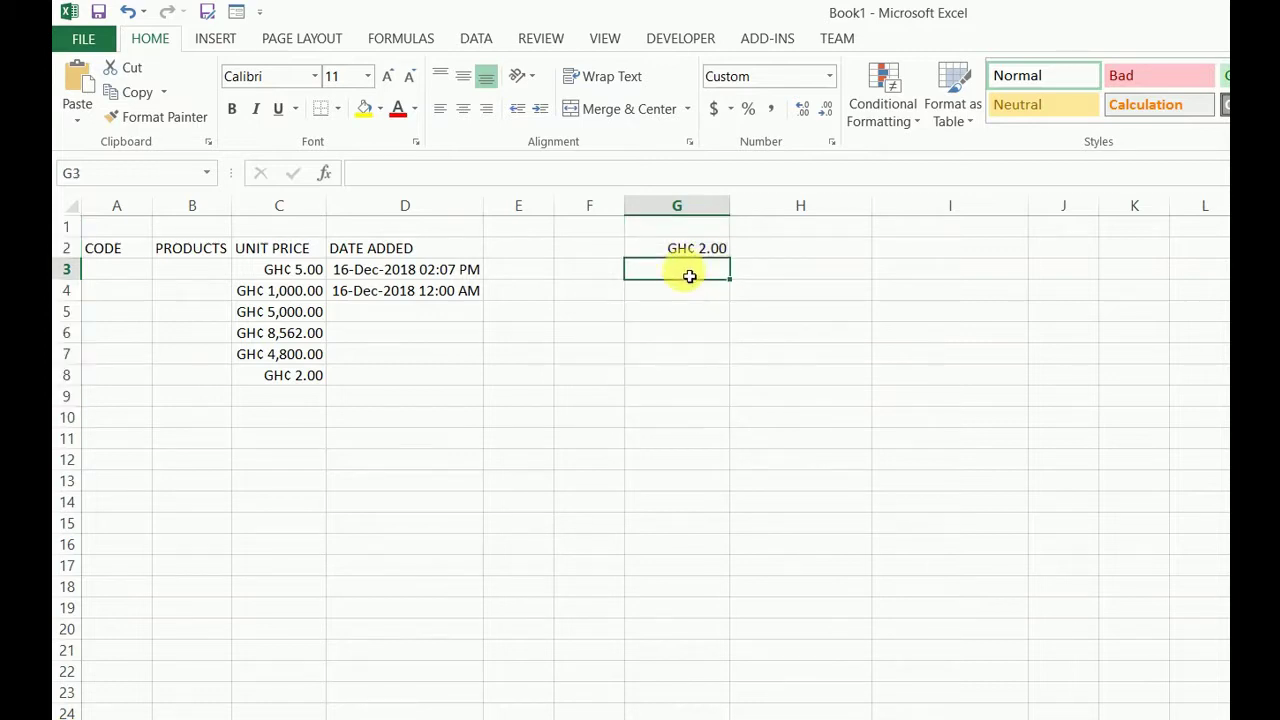
type("7")
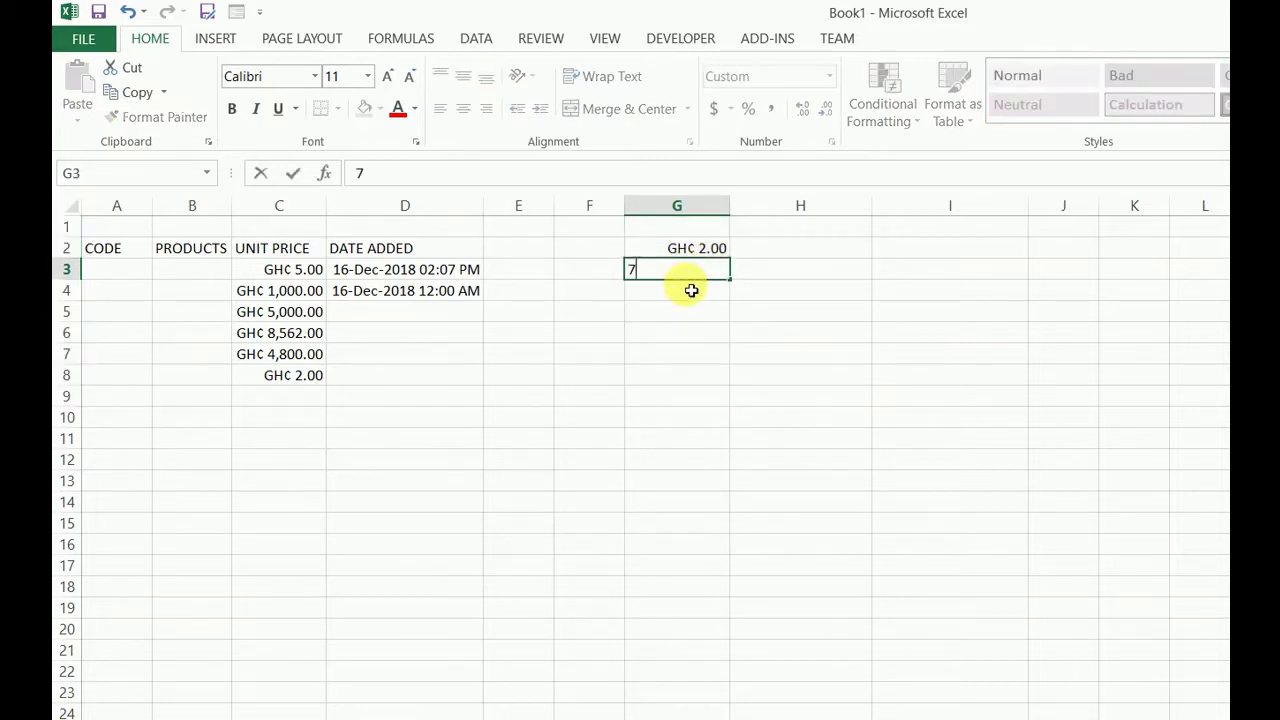
type("50")
key("Tab")
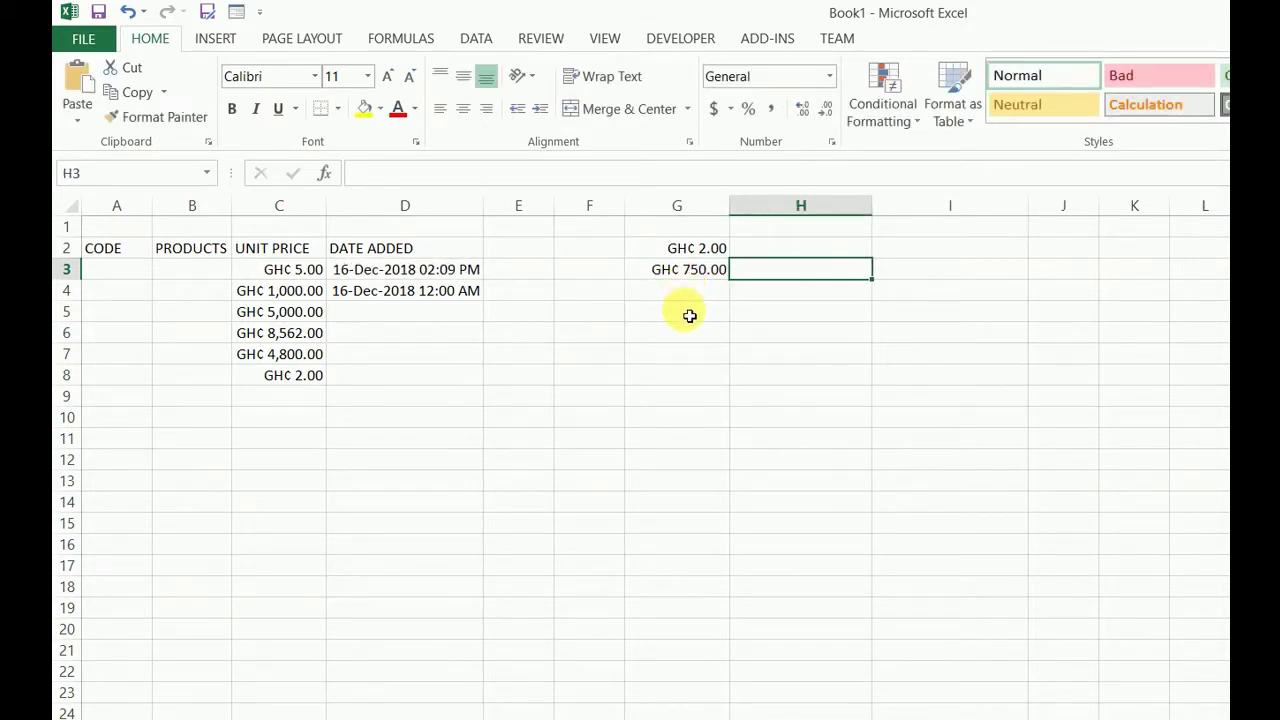
- Enter 7500 in G4 and 10000 in G5, shown as GH¢ 7,500.00 and GH¢ 10,000.00
left_click(690, 300)
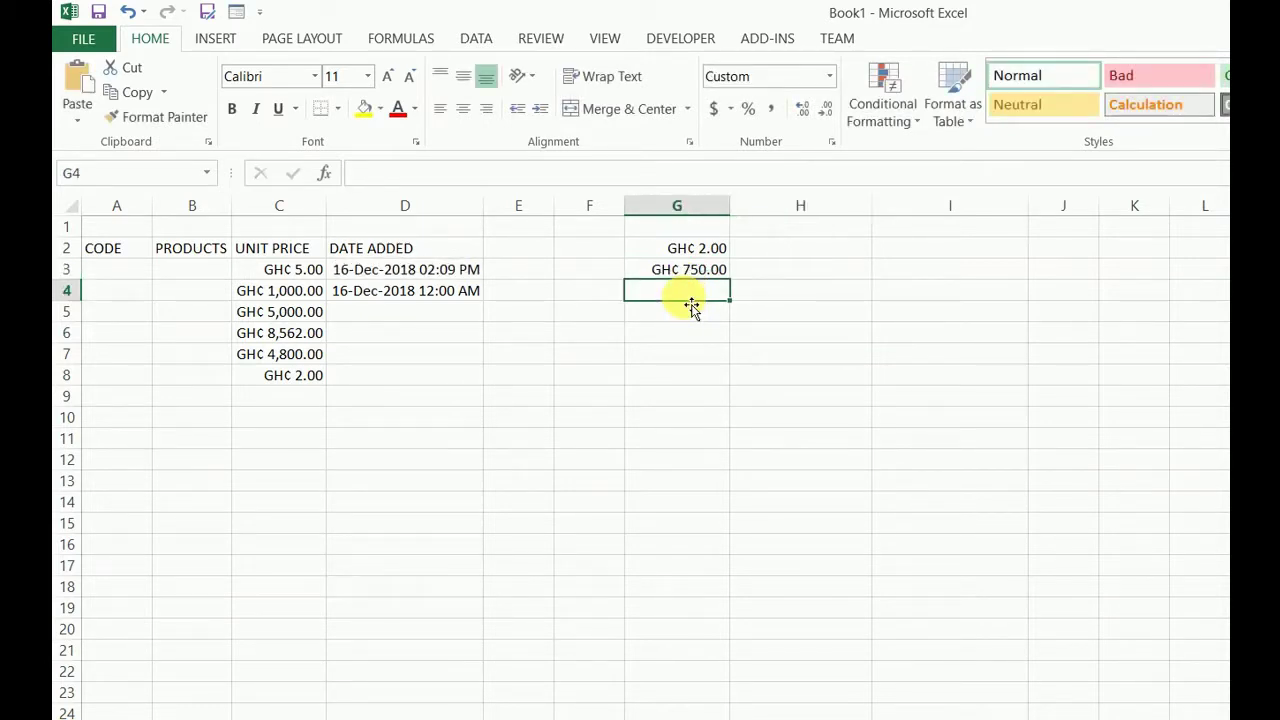
type("7500")
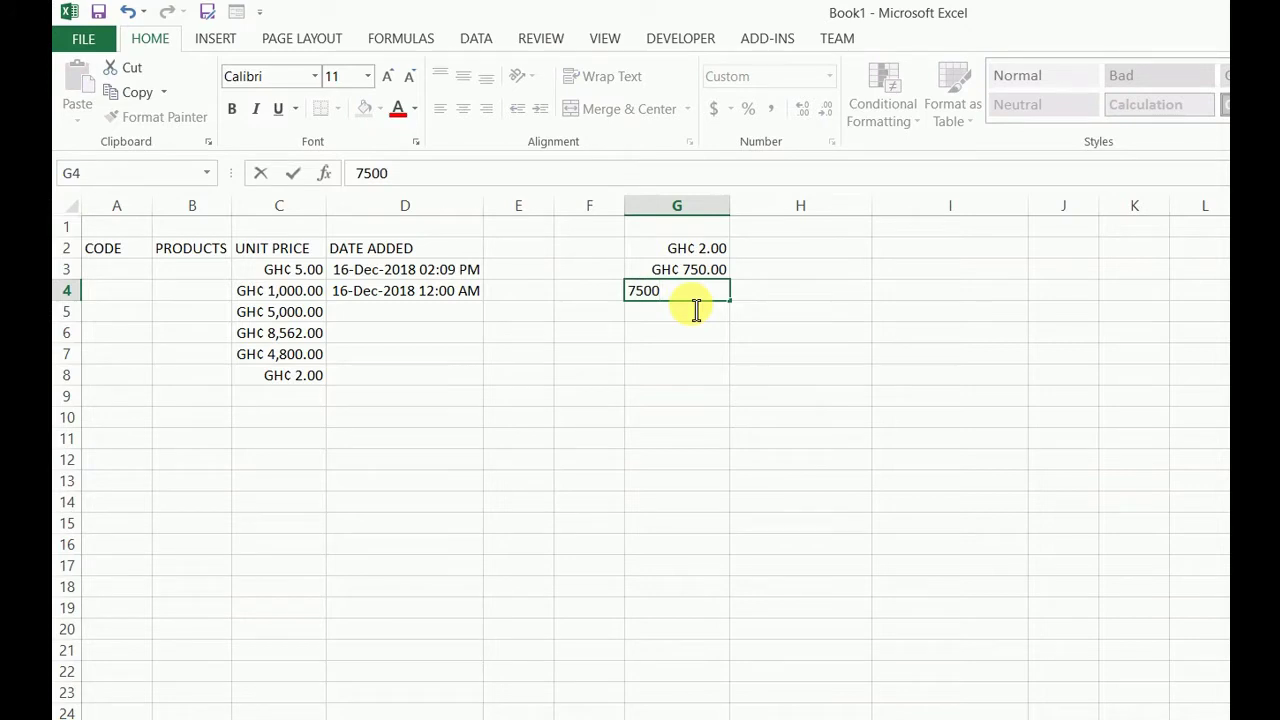
key("Tab")
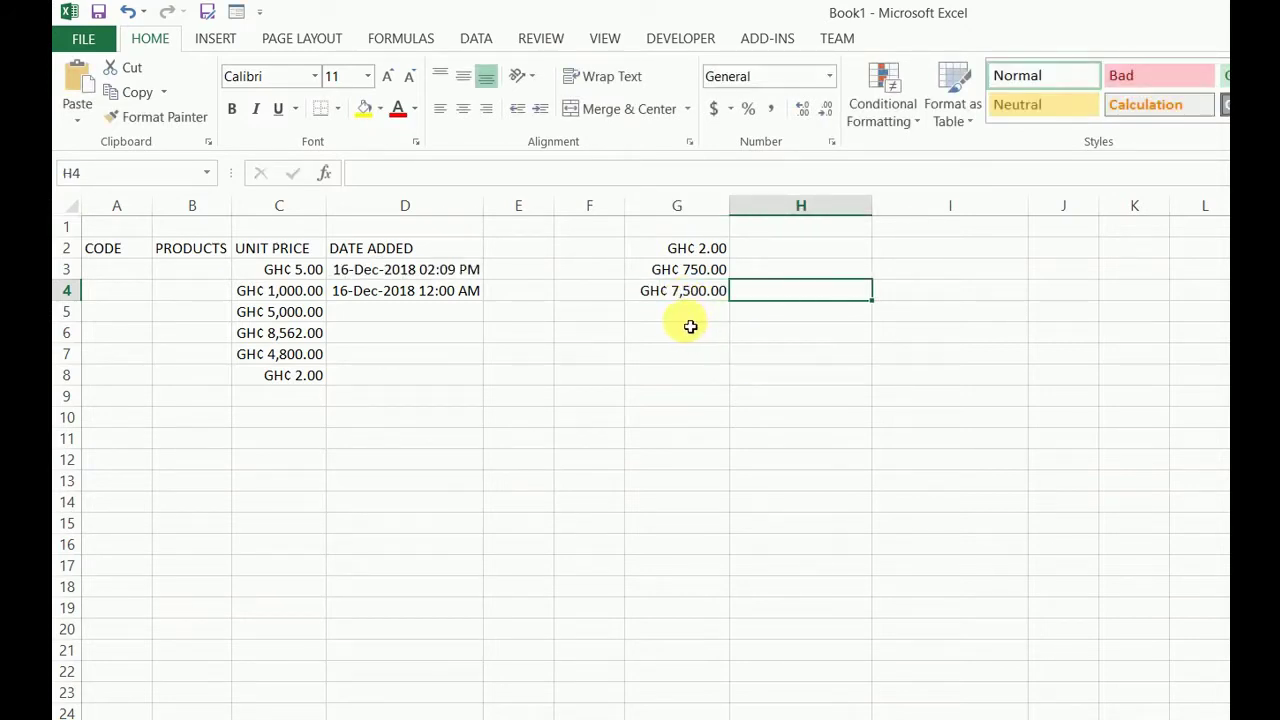
left_click(688, 318)
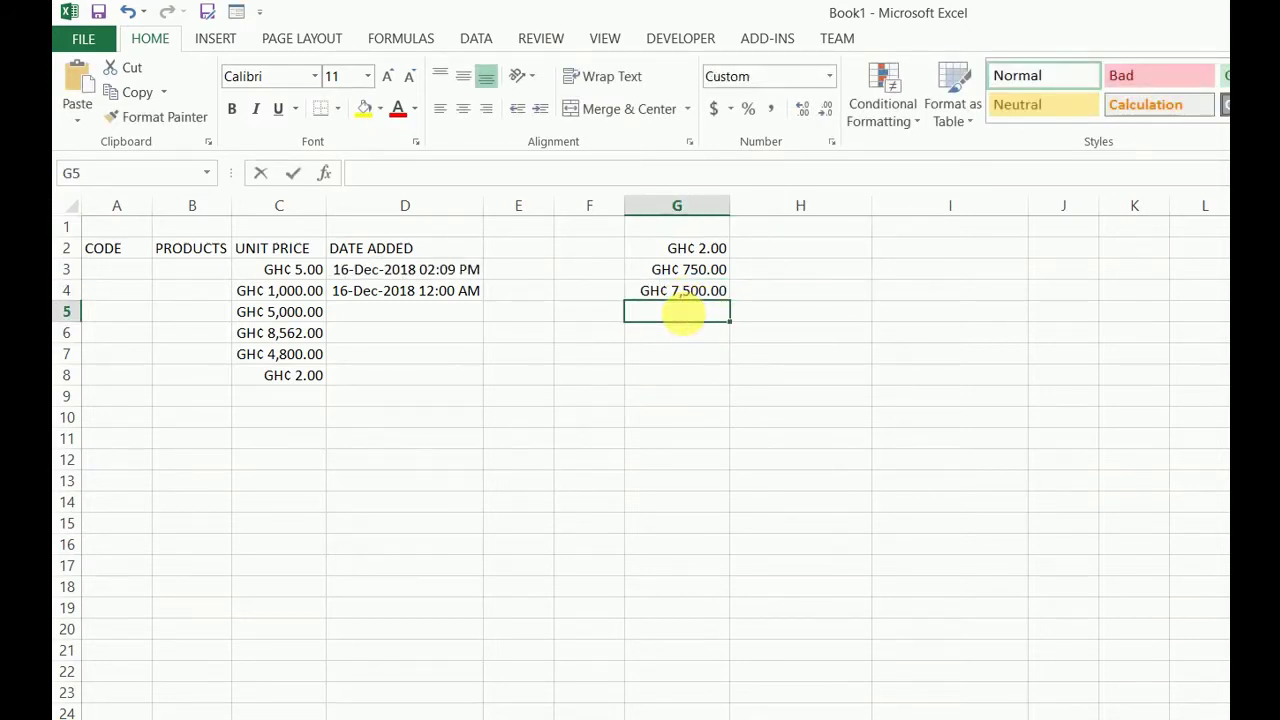
type("10000")
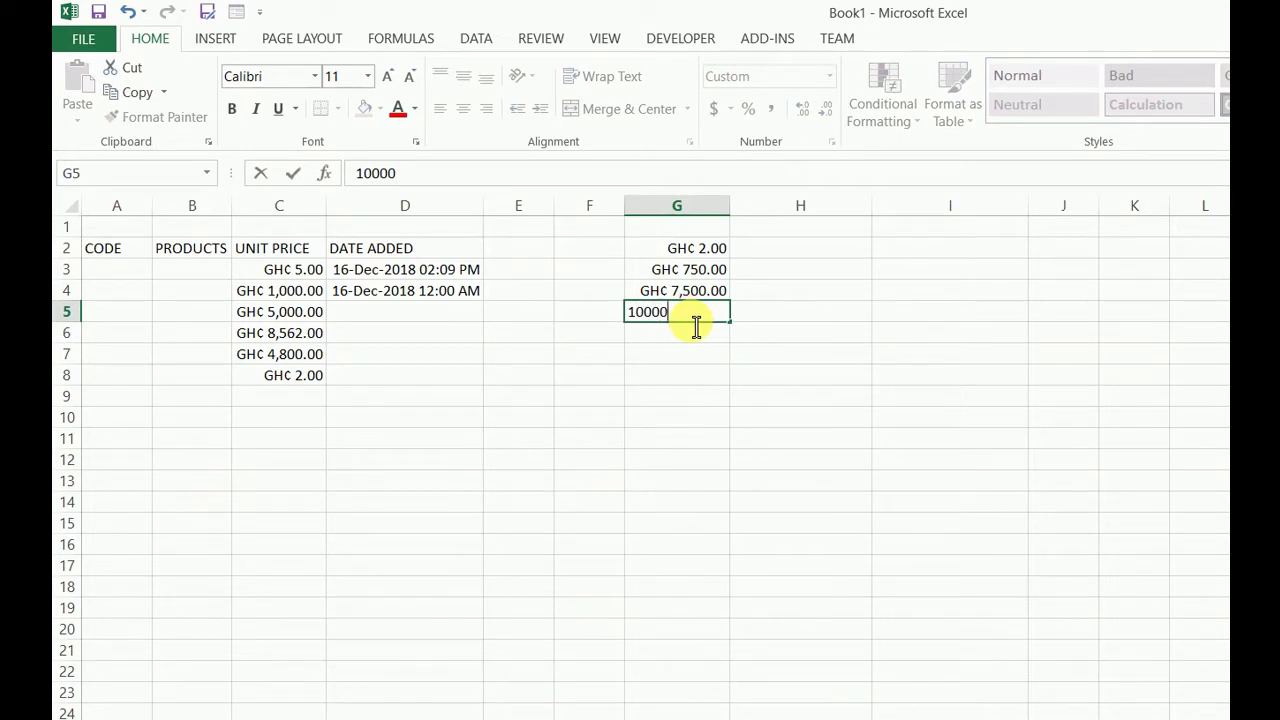
key("Tab")
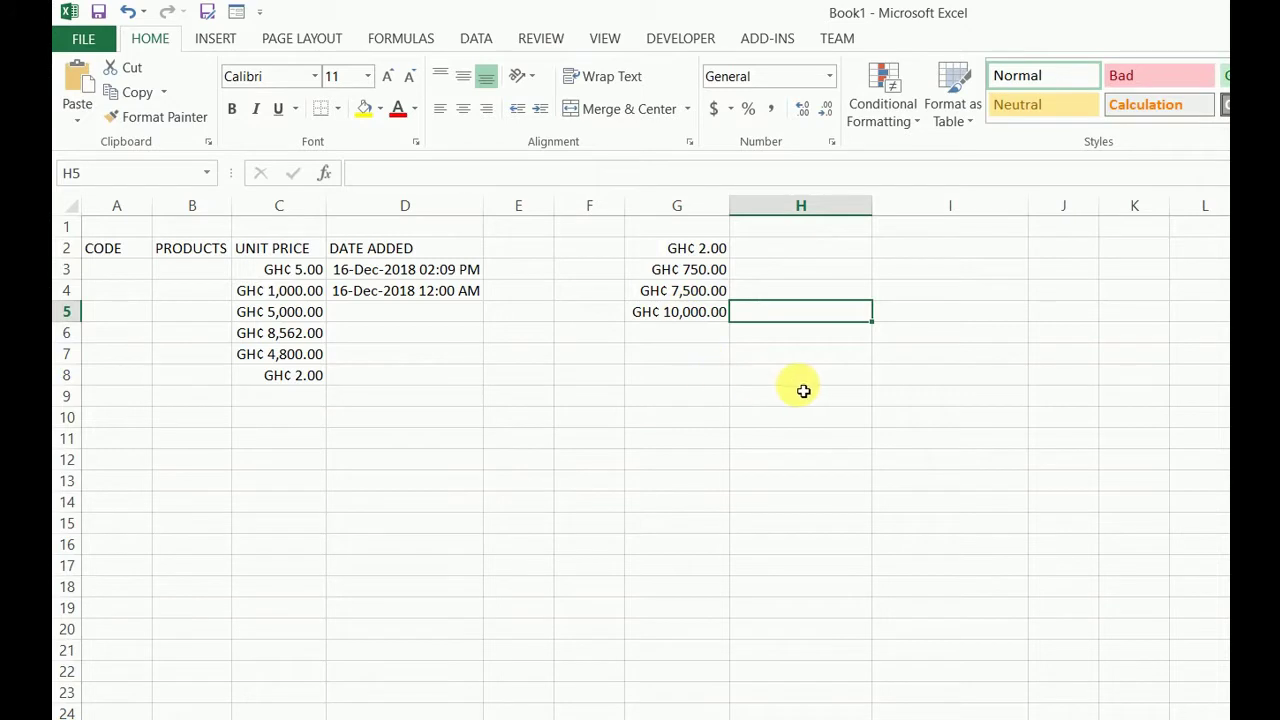